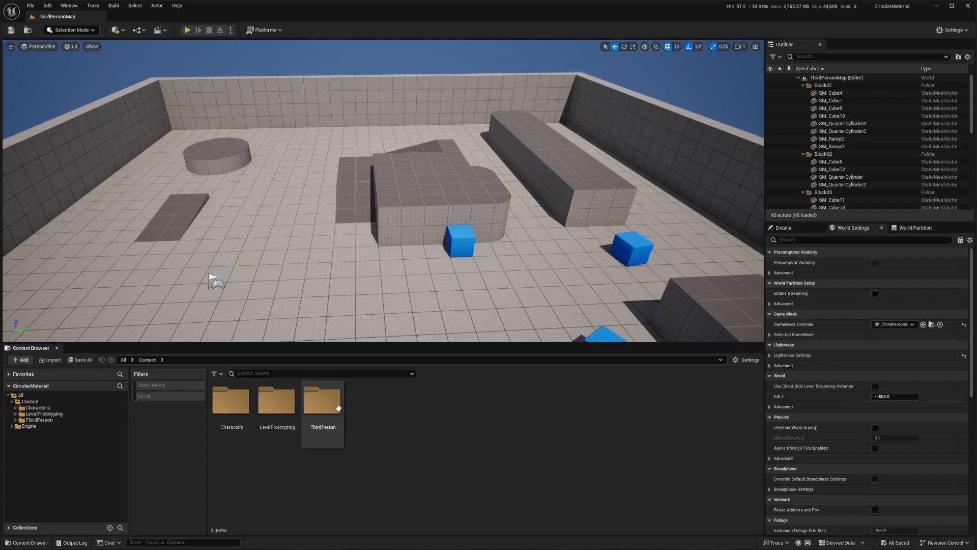
- Create a material named M_RoundProgressBar in the Content folder and open it in an editor docked beside the level
right_click(375, 413)
left_click(408, 214)
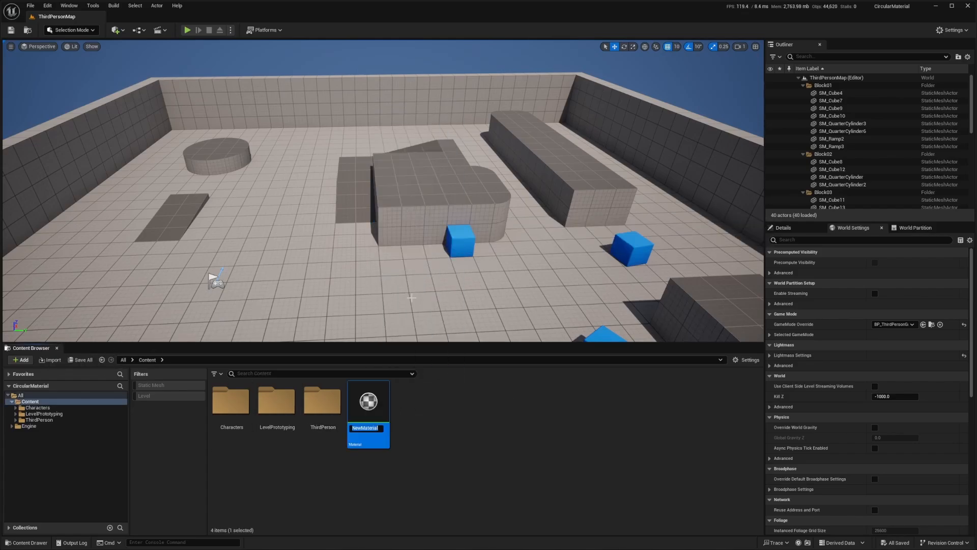
type("M_RoundProgressBar")
key("Return")
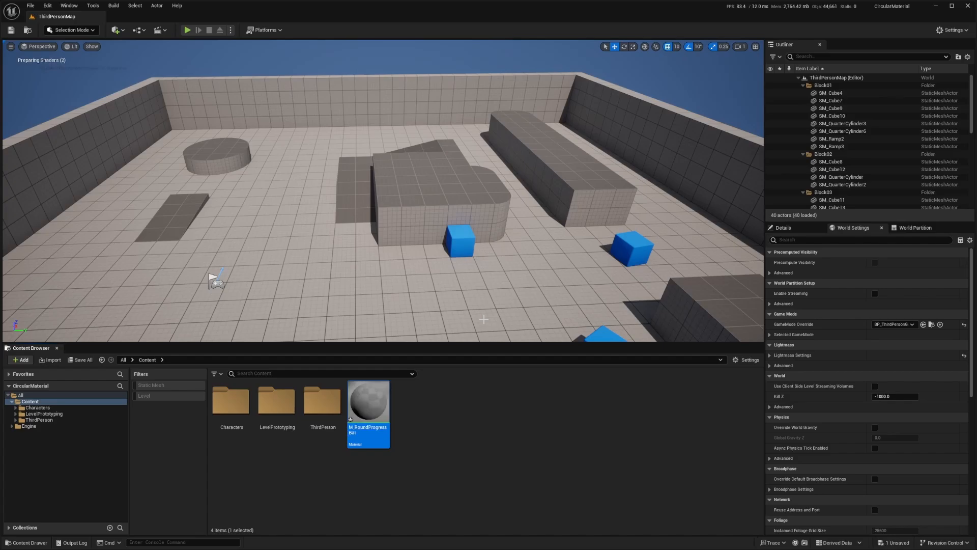
double_click(369, 409)
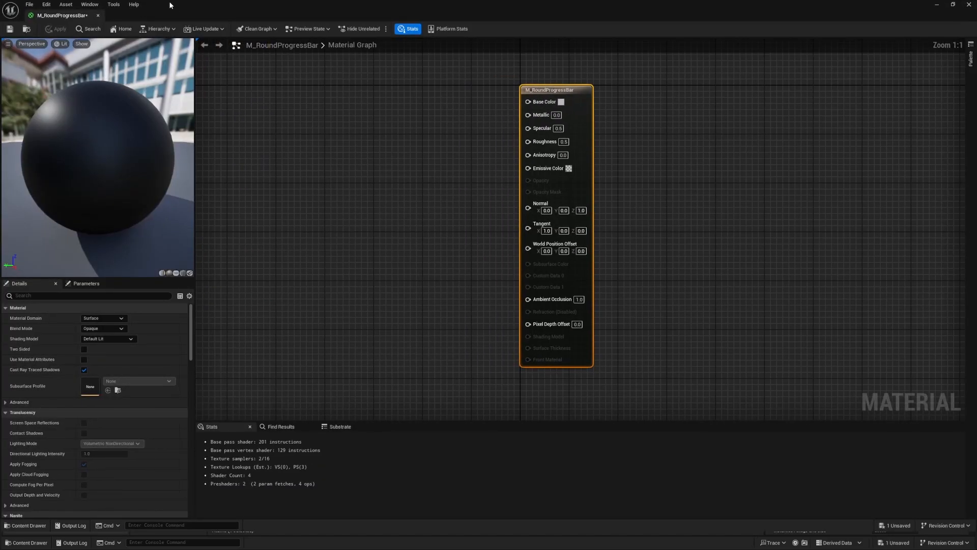
left_click_drag(59, 15, 144, 17)
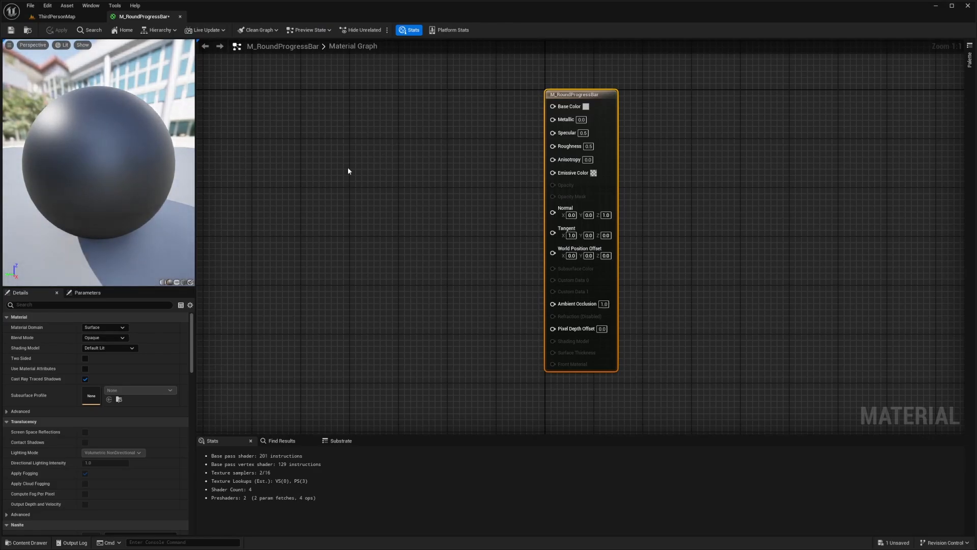
- Set the material's domain to User Interface and its blend mode to Translucent
left_click(102, 327)
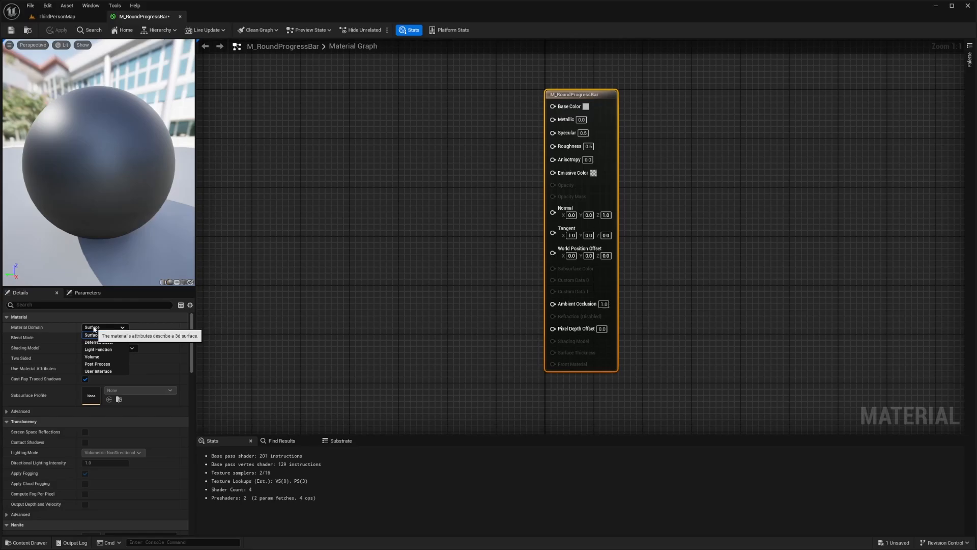
left_click(99, 371)
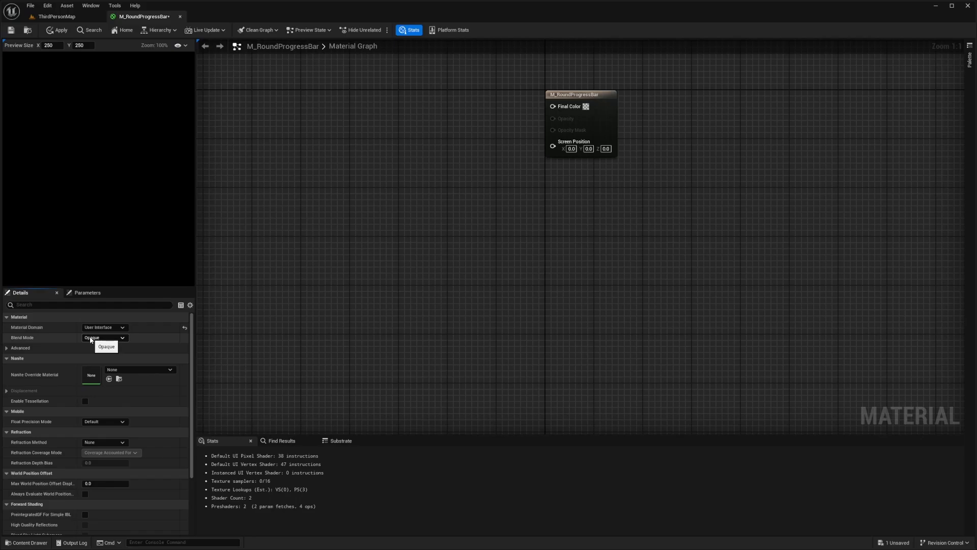
left_click(92, 338)
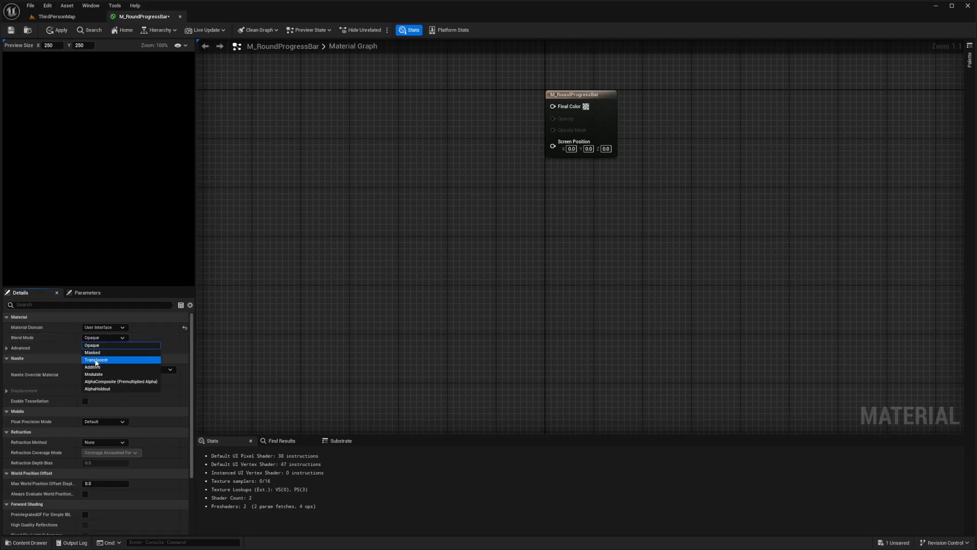
left_click(96, 360)
- Add a Constant node with value 1 and connect it to the material's Final Color
right_click_drag(450, 218, 456, 255)
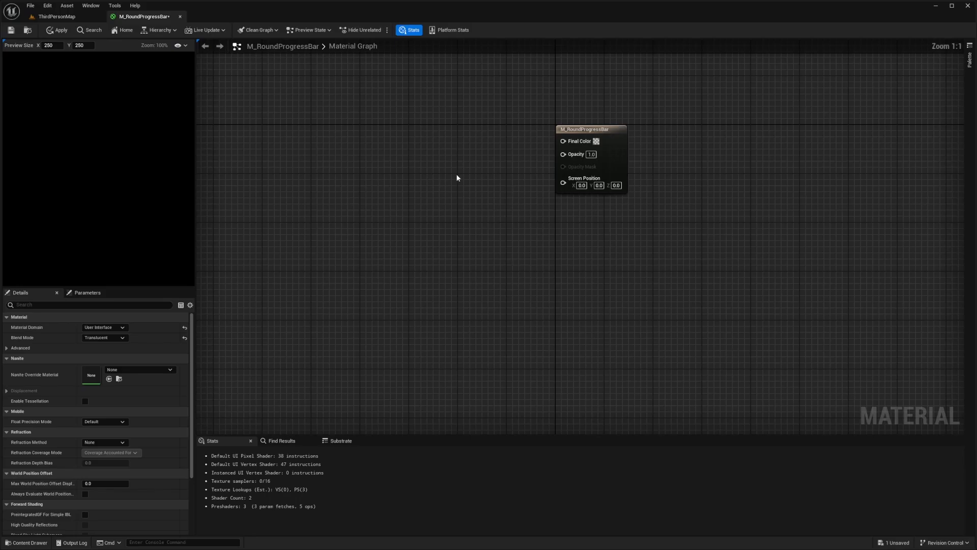
right_click_drag(457, 172, 475, 170)
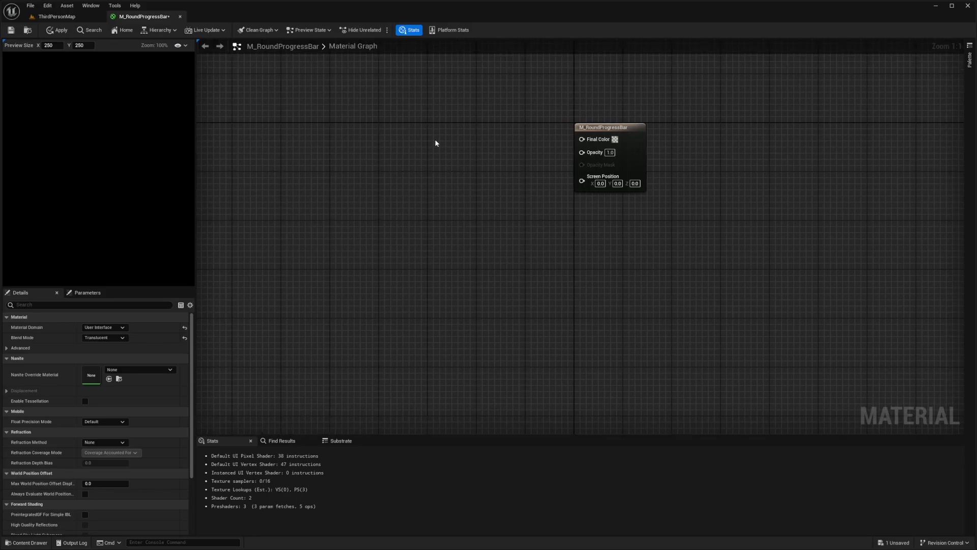
right_click(416, 137)
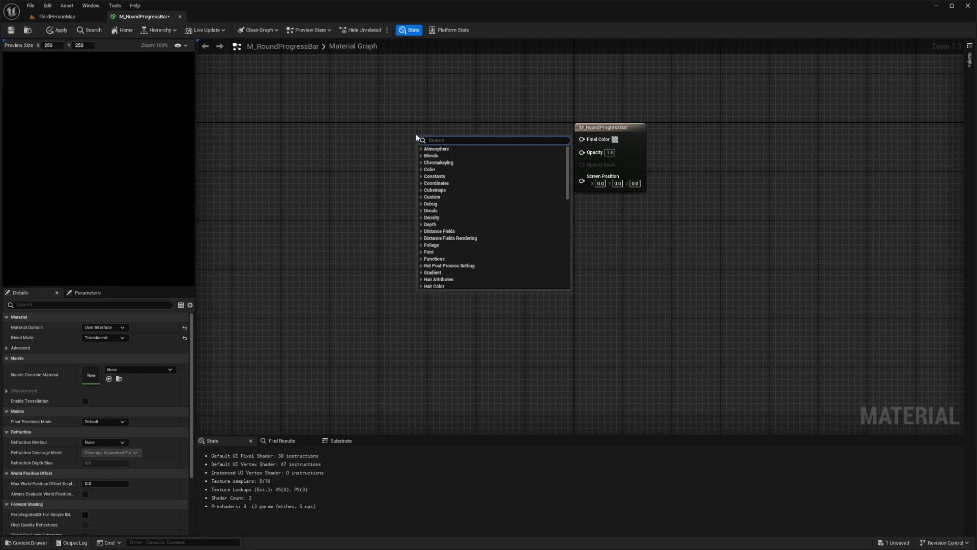
type("const")
key("Return")
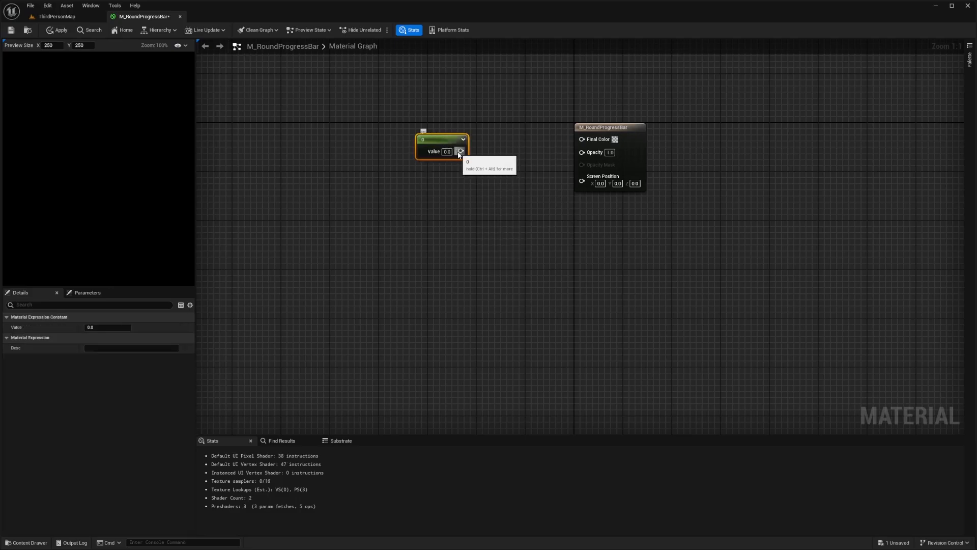
left_click(447, 152)
type("1")
left_click_drag(462, 150, 520, 134)
left_click_drag(628, 115, 494, 153)
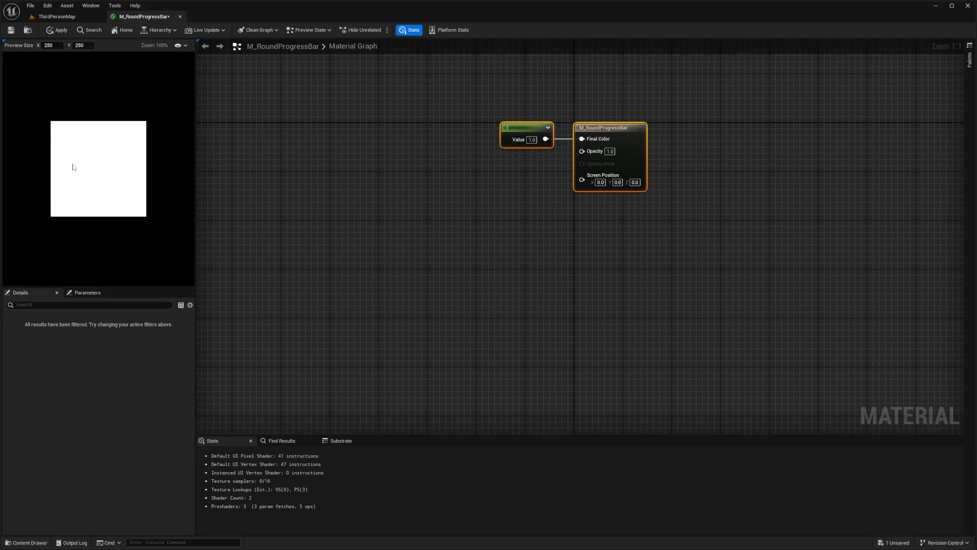
left_click(483, 189)
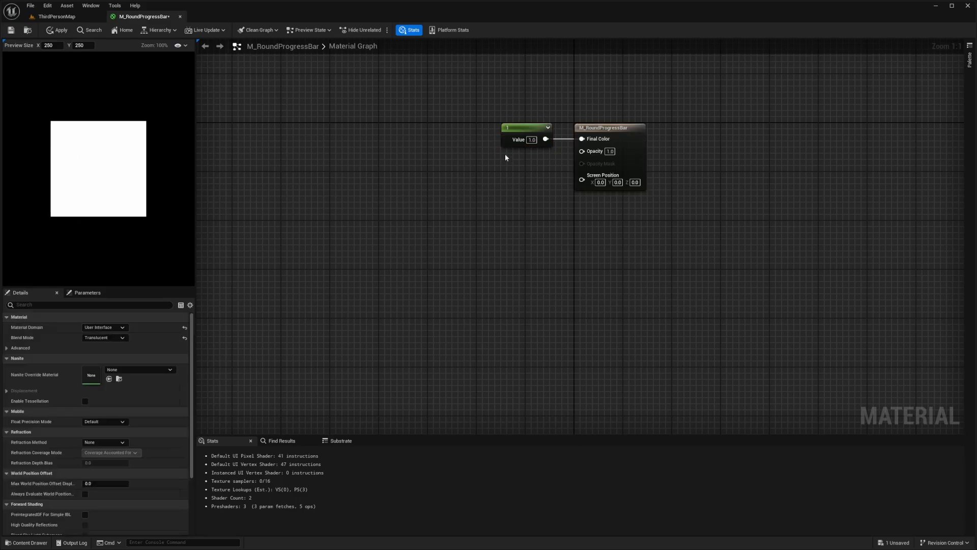
- Add two RadialGradientExponential nodes and stack them one above the other below the Final Color constant
right_click(404, 216)
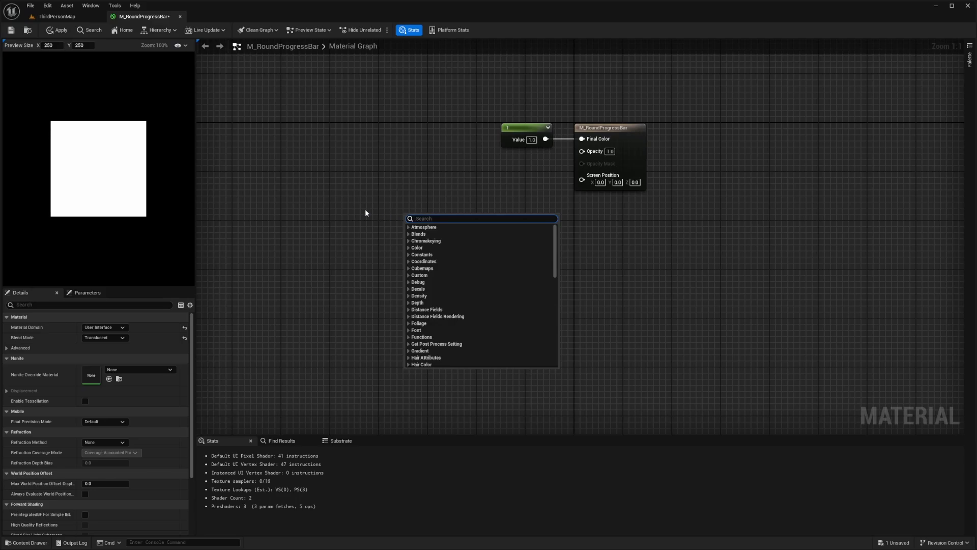
type("radial")
key("Return")
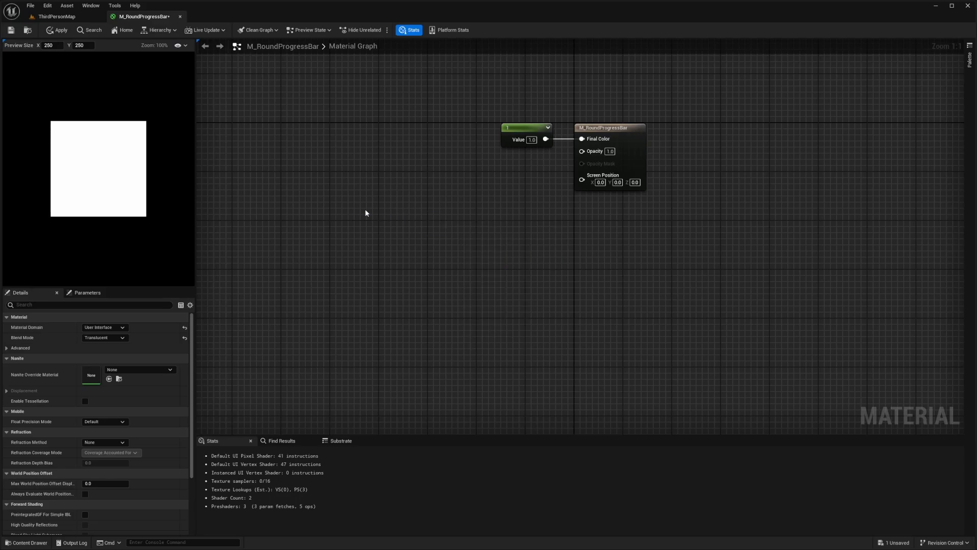
key("ctrl+d")
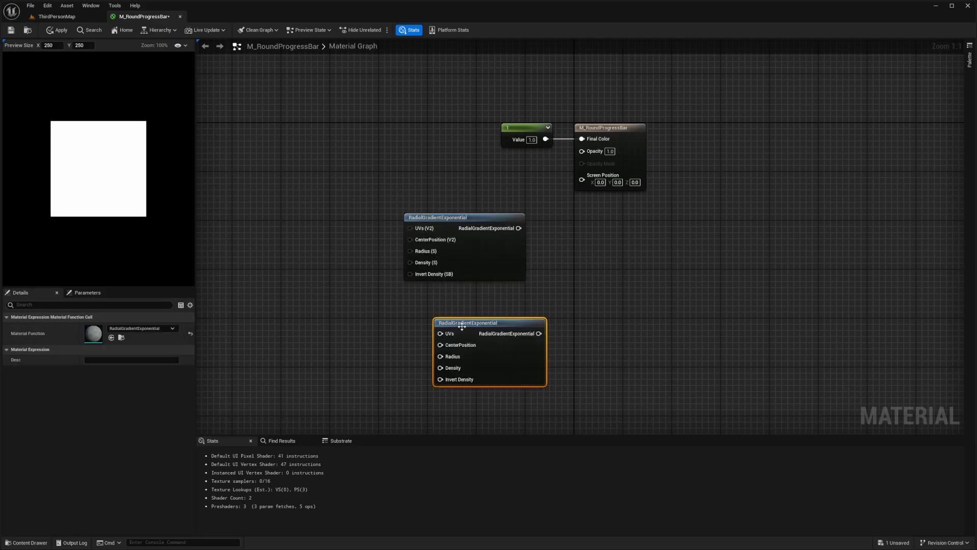
left_click_drag(461, 327, 438, 297)
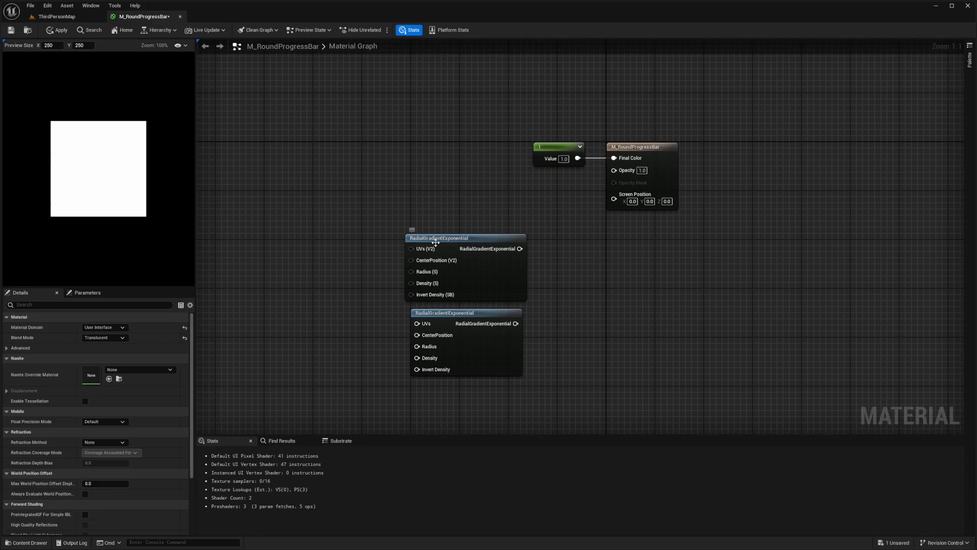
left_click_drag(433, 241, 439, 245)
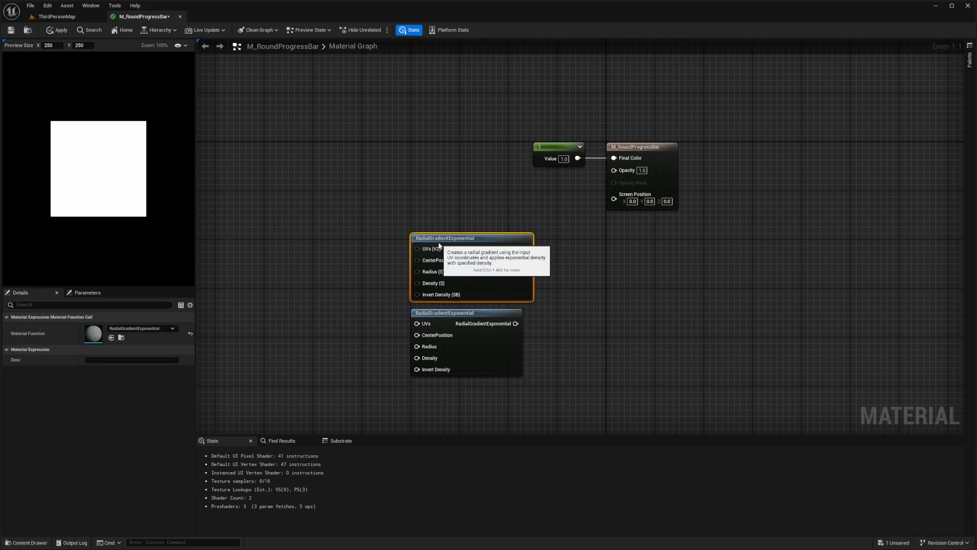
left_click(396, 240)
left_click(439, 320)
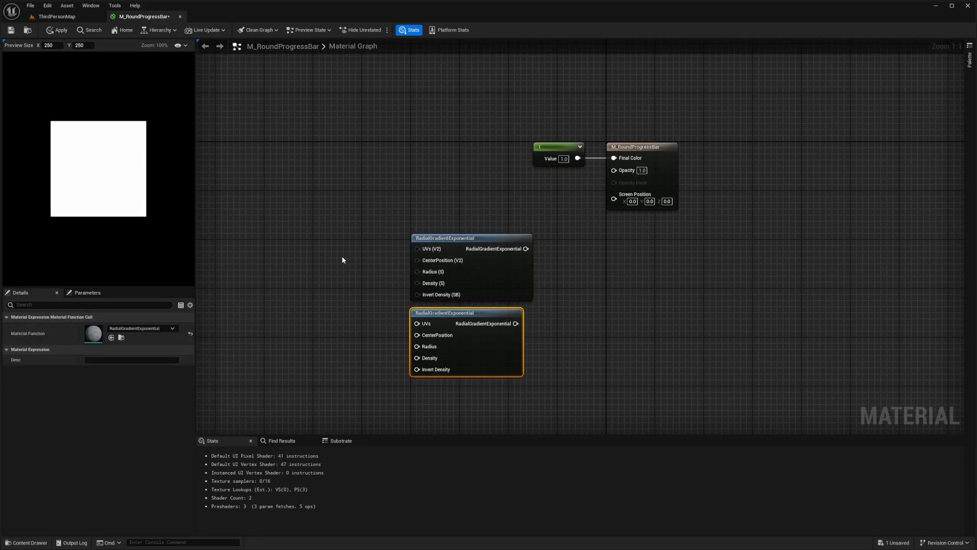
left_click(343, 260)
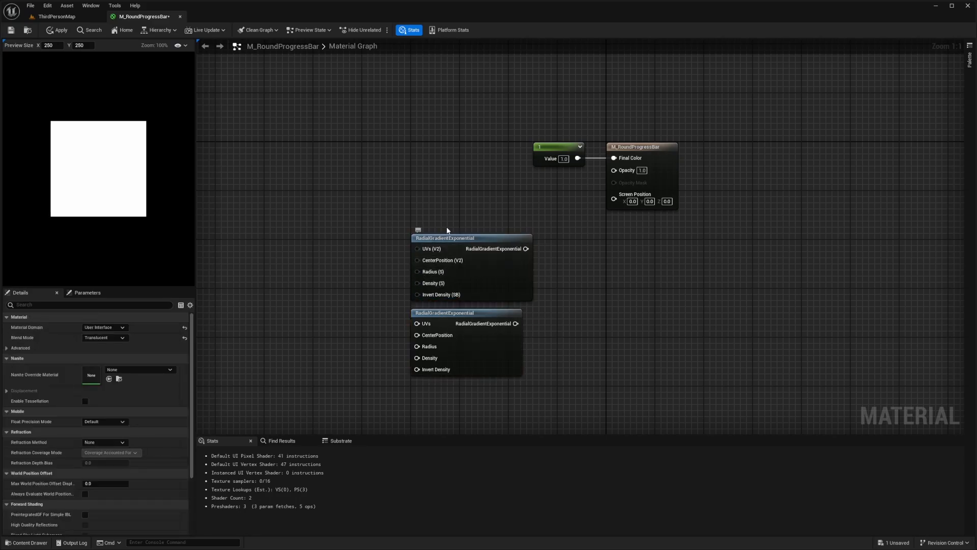
left_click_drag(464, 216, 435, 371)
left_click(396, 290)
- Add a Constant node with value 0.5 and connect it to the Radius input of the upper RadialGradientExponential node
right_click(322, 250)
type("constant")
key("Return")
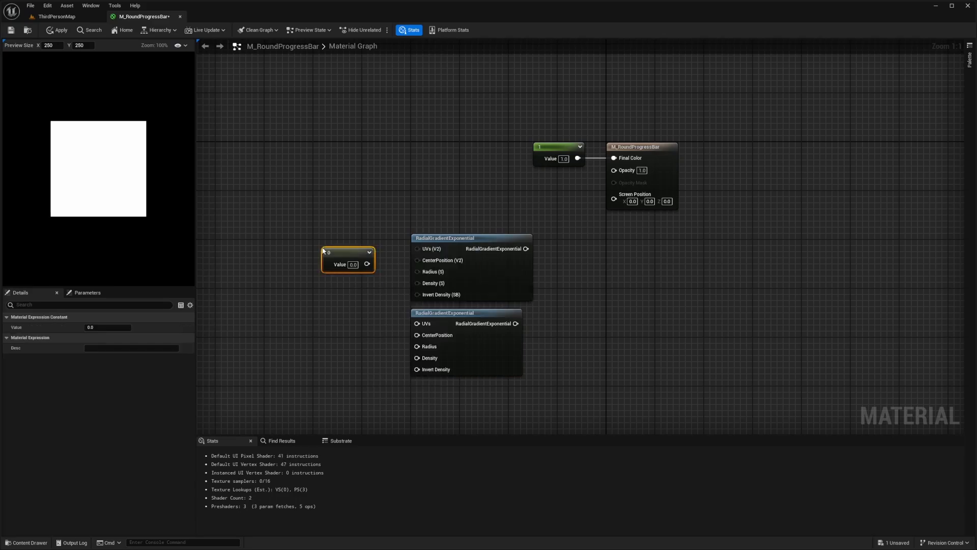
left_click(352, 265)
type("0.5")
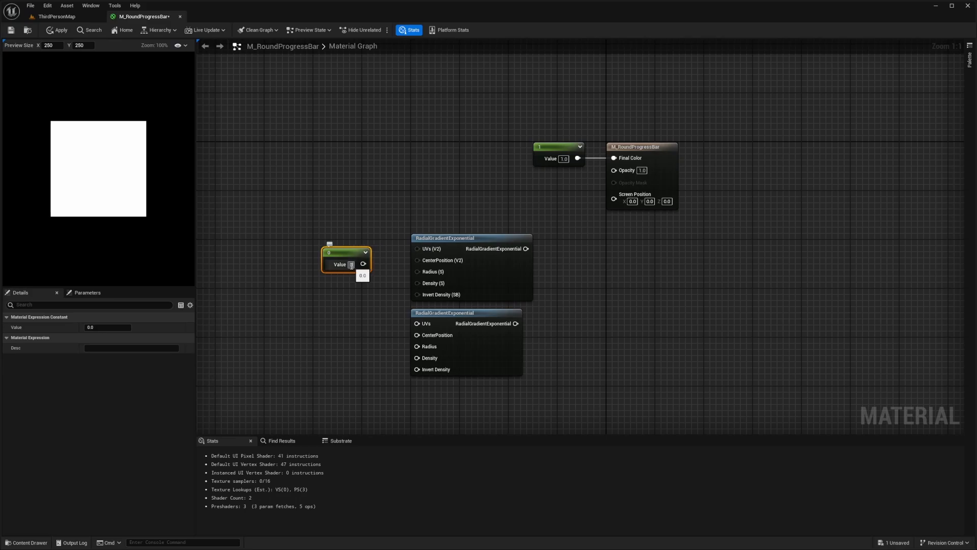
key("Return")
left_click_drag(367, 264, 418, 272)
- Add a Constant node with value 60 and connect it to the Density input of the upper RadialGradientExponential node
right_click(336, 285)
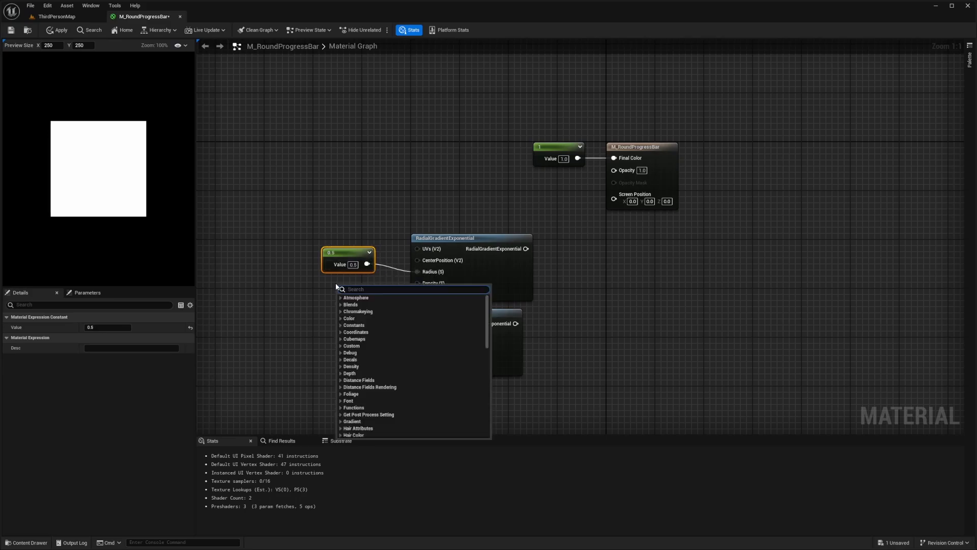
type("constant")
key("Return")
left_click(353, 299)
type("60")
key("Return")
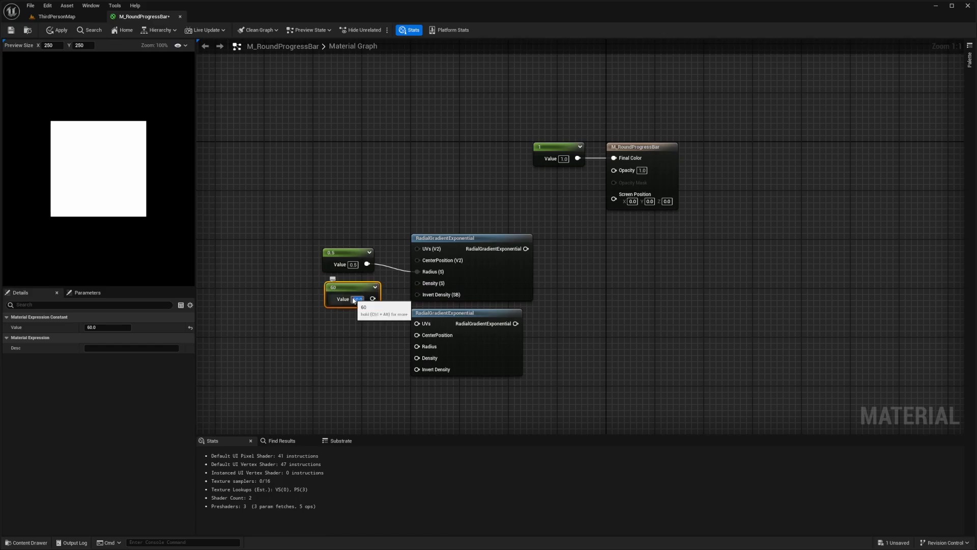
left_click_drag(372, 299, 416, 285)
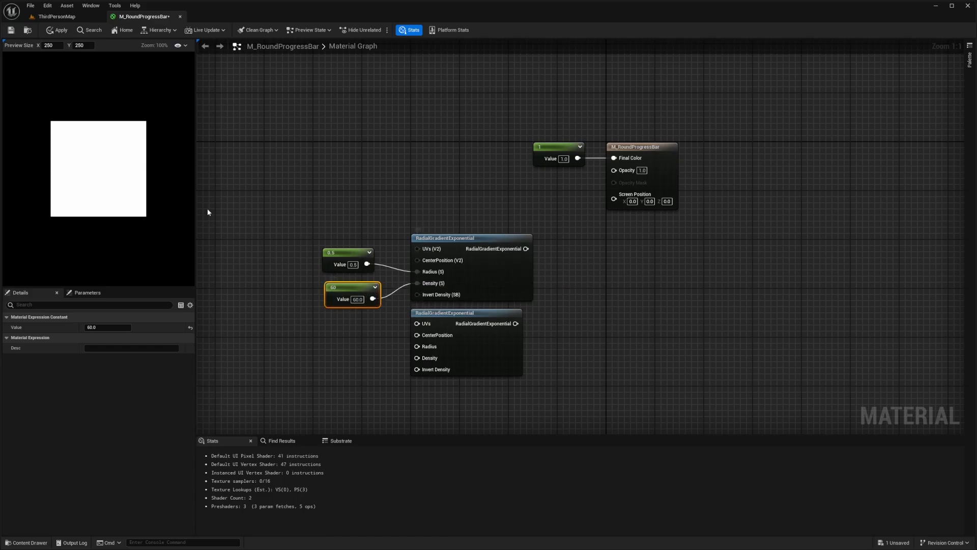
- Move the 0.5 and 60 constants together farther away from the gradient nodes to free up space
left_click_drag(361, 219, 323, 304)
left_click_drag(342, 250, 284, 235)
left_click(326, 256)
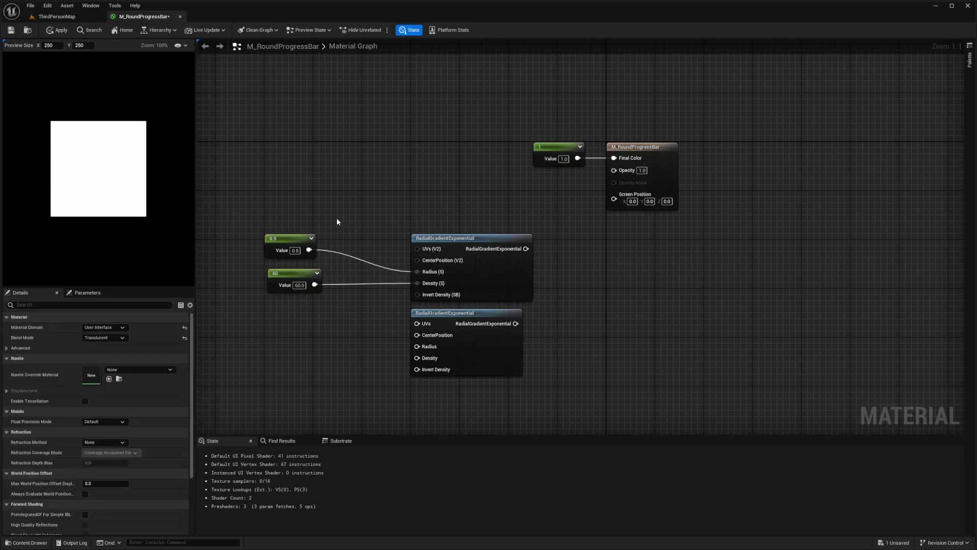
- Add a Subtract node below the 60 constant and connect the 0.5 constant to its A input
left_click_drag(334, 230, 287, 318)
right_click(292, 321)
type("subtra")
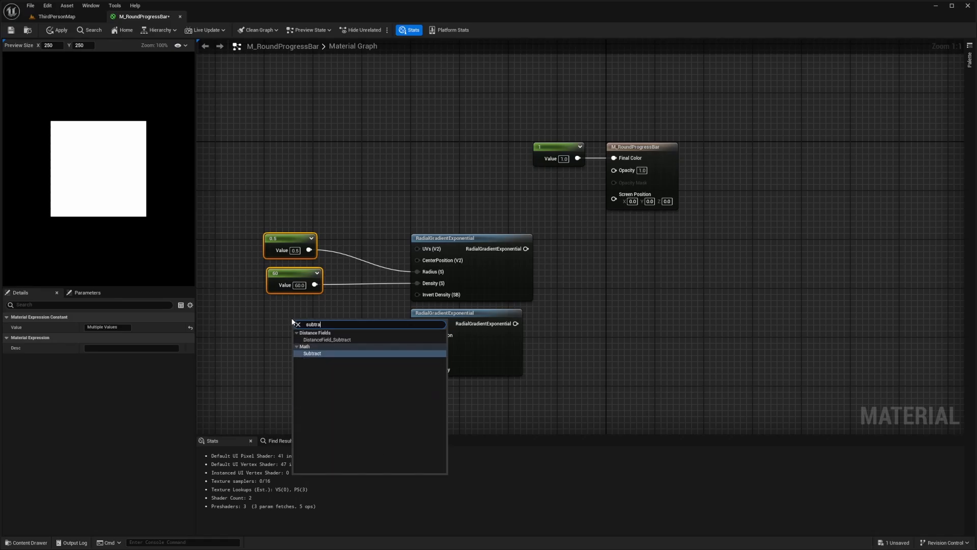
key("Return")
left_click_drag(313, 318, 322, 312)
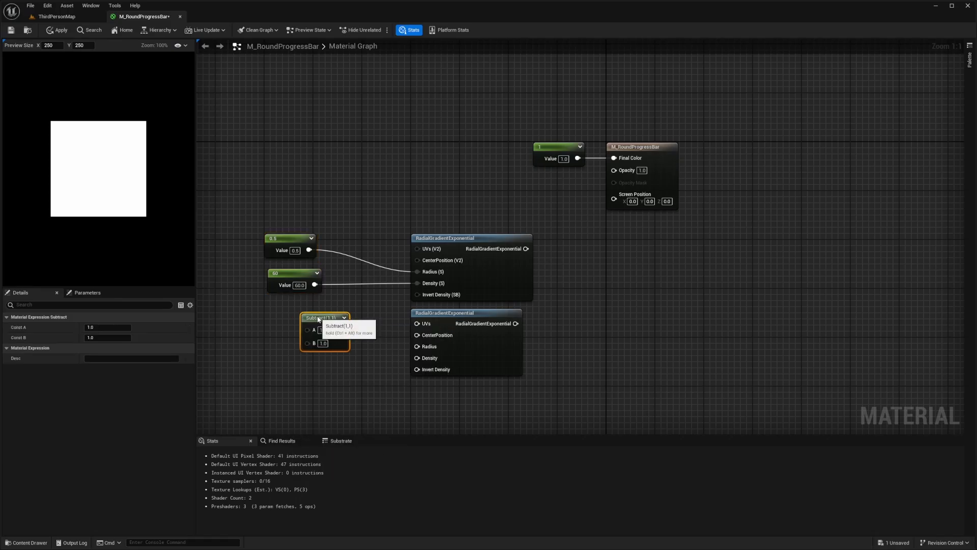
left_click_drag(309, 249, 251, 348)
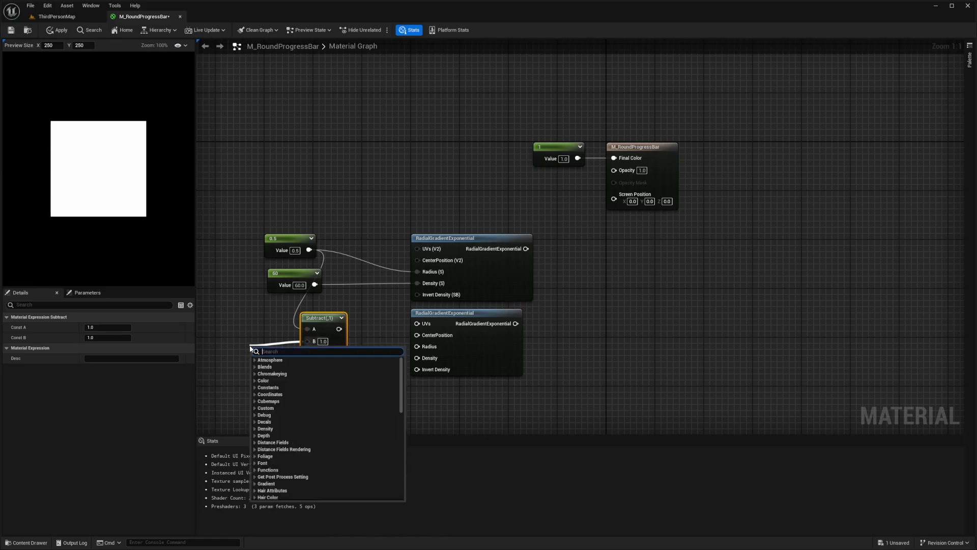
left_click(233, 344)
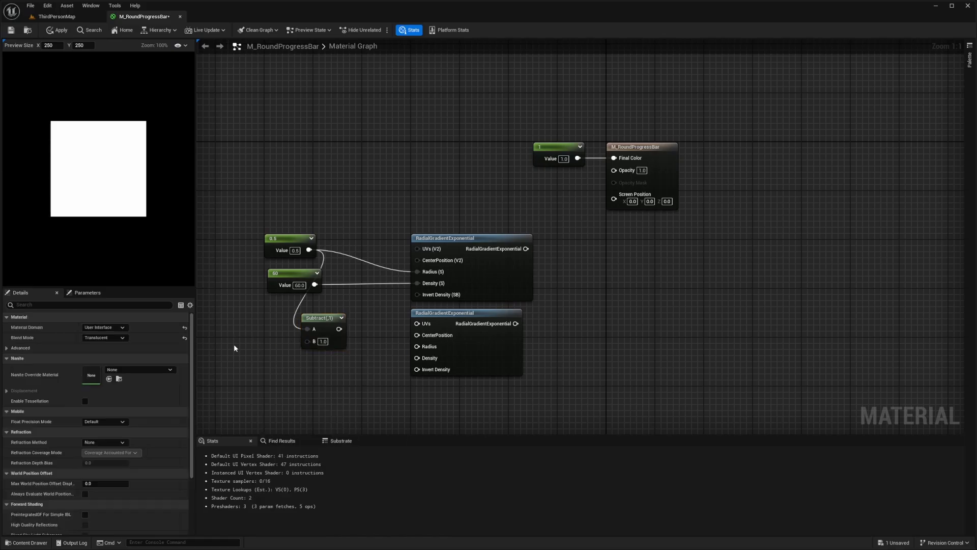
- Add a scalar parameter named Thickness with default value 0.1 and connect it to the Subtract node's B input
key("1")
left_click(255, 350)
mouse_move(269, 355)
left_mouse_down()
mouse_move(261, 346)
mouse_move(264, 363)
left_mouse_up()
right_click(262, 351)
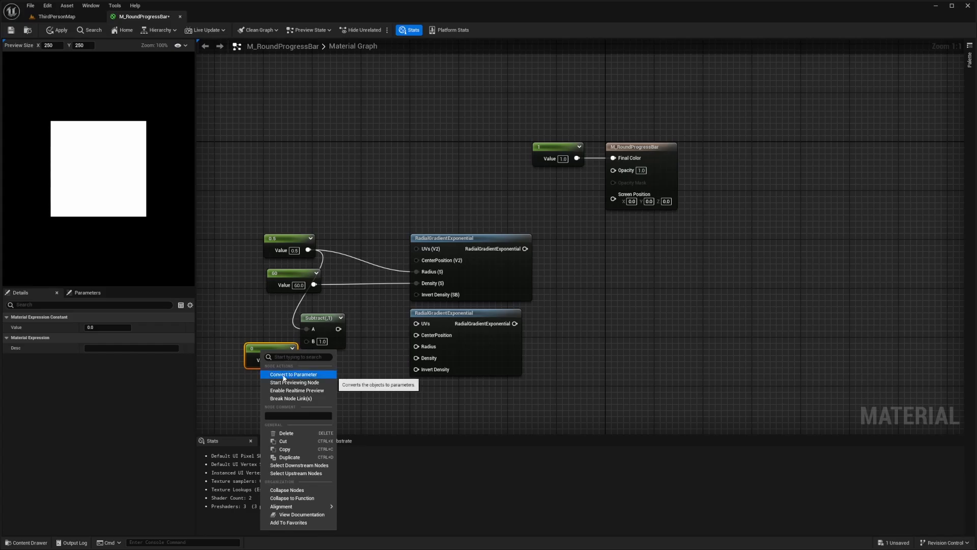
left_click(291, 374)
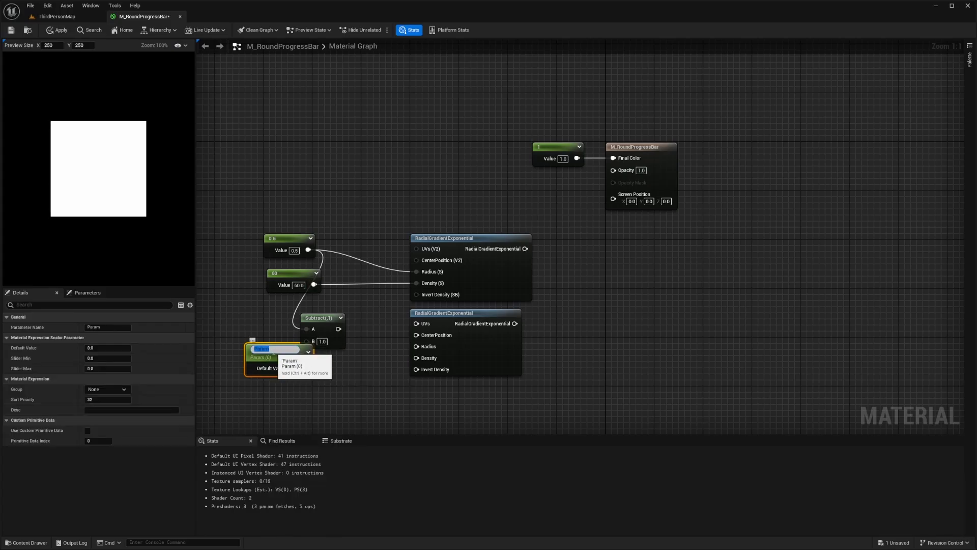
type("Thickness")
key("Return")
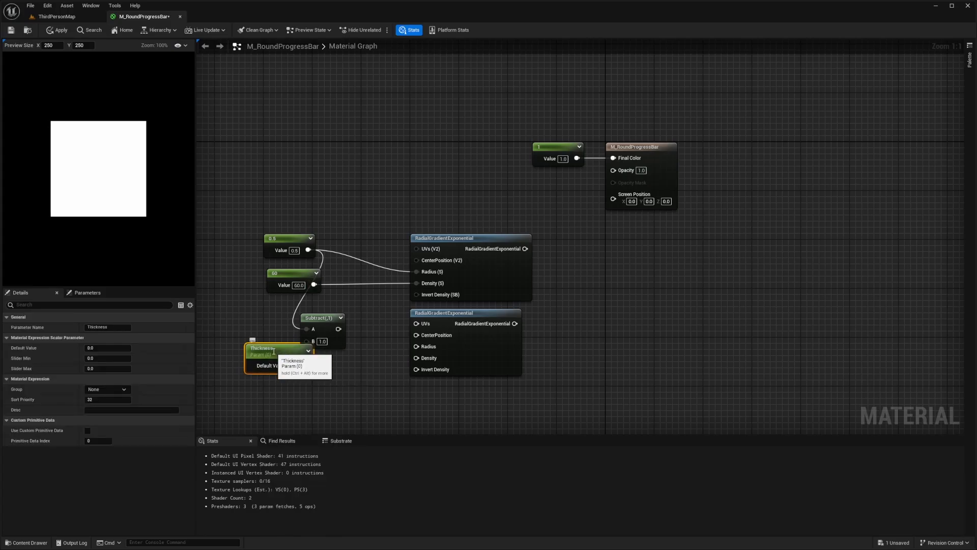
left_click_drag(268, 355, 306, 340)
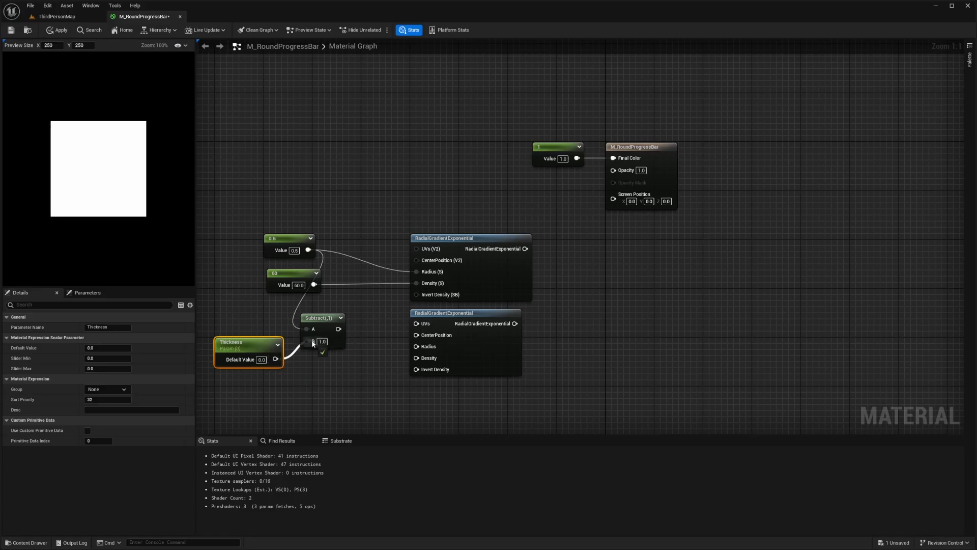
left_click(261, 360)
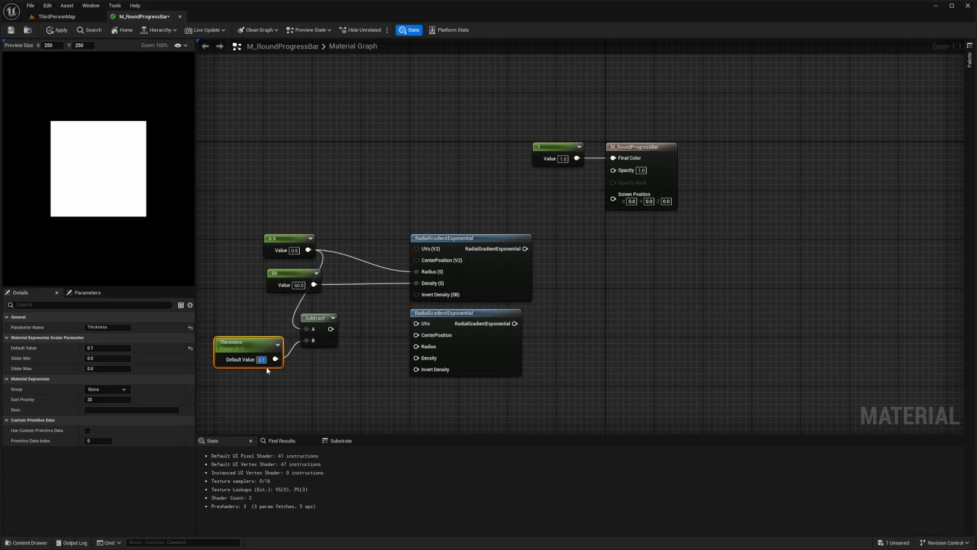
- Connect the Subtract output to the lower RadialGradientExponential node's Radius input and the 60 constant to its Density input
left_click_drag(331, 329, 422, 349)
left_click(468, 265)
left_click(297, 273)
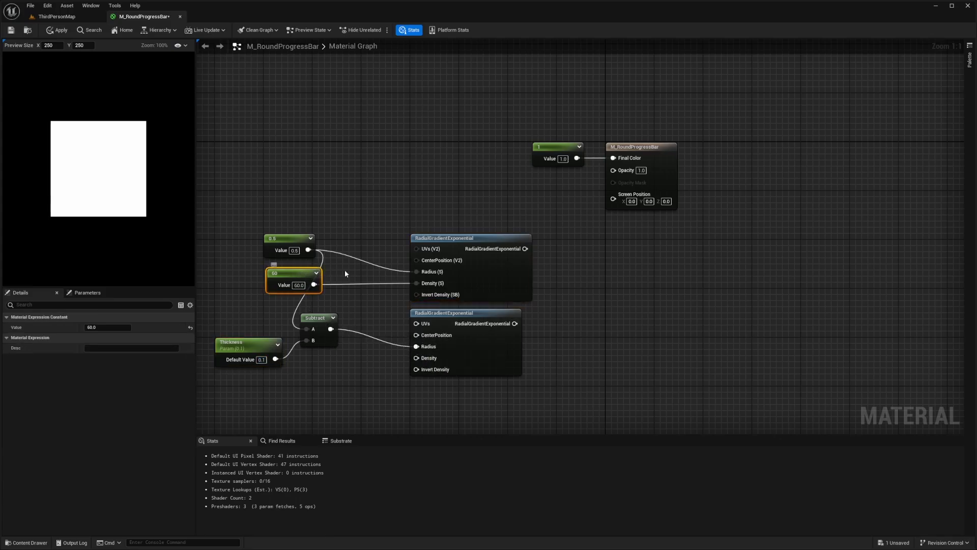
left_click_drag(297, 274, 416, 358)
- Subtract the lower radial gradient from the upper one with a new Subtract node and connect its result to the material's Opacity
right_click_drag(592, 312, 566, 311)
left_click_drag(471, 241, 526, 297)
type("sub")
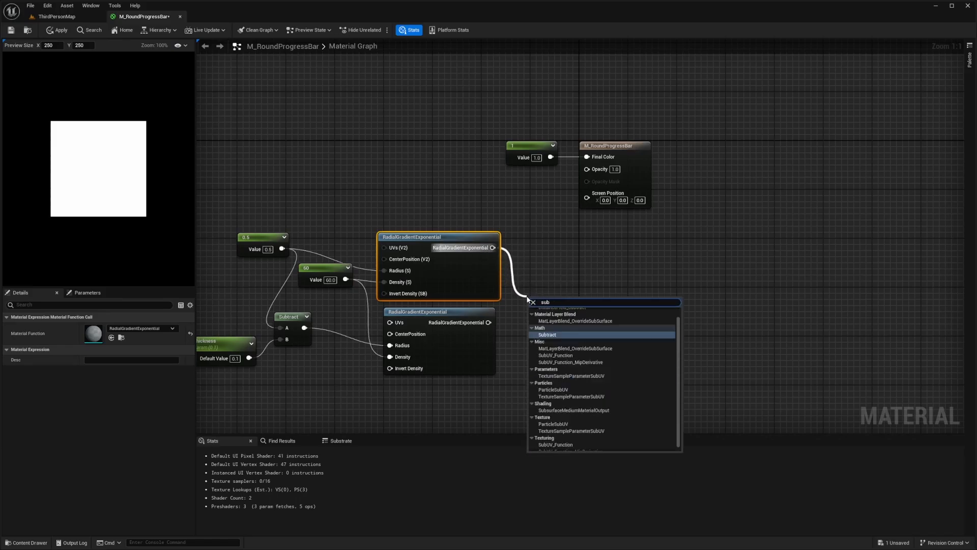
key("Return")
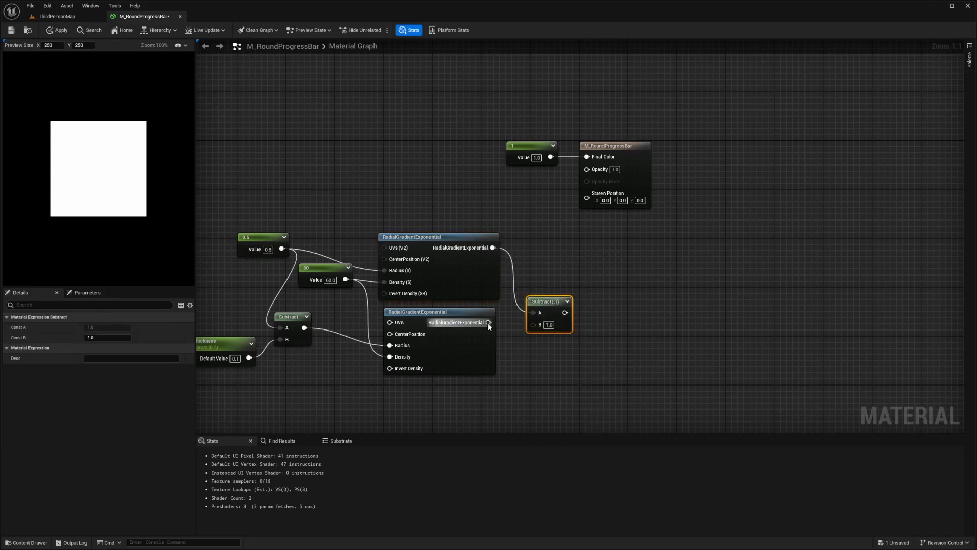
left_click_drag(489, 322, 594, 173)
scroll(92, 154, "up", 3)
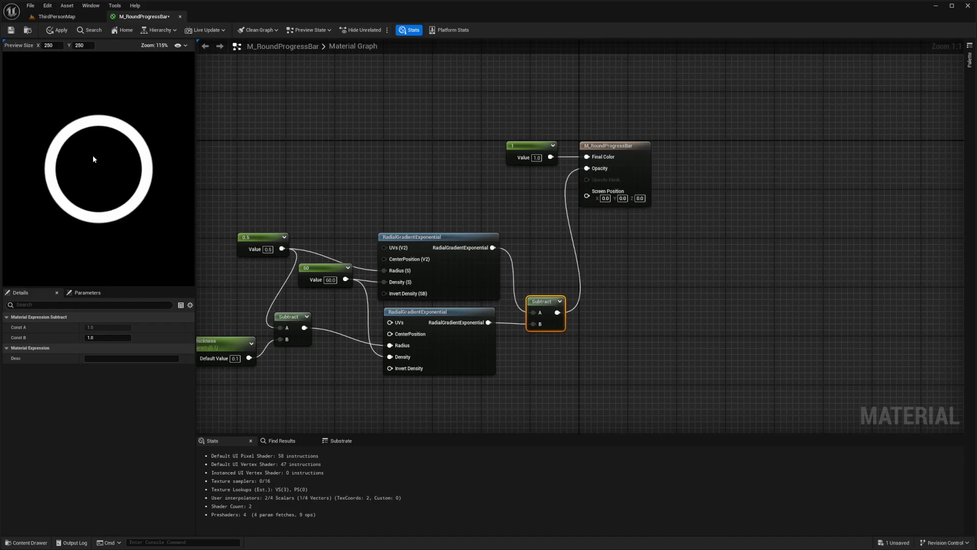
- Try values of 1, 5 and 2000 for the gradients' density constant and restore it to 60
right_click_drag(318, 169, 377, 177)
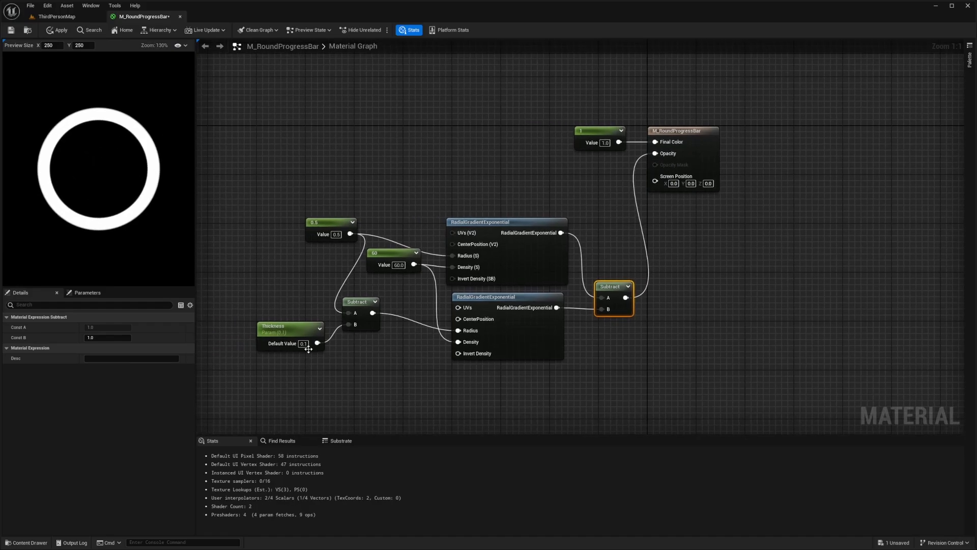
left_click(399, 266)
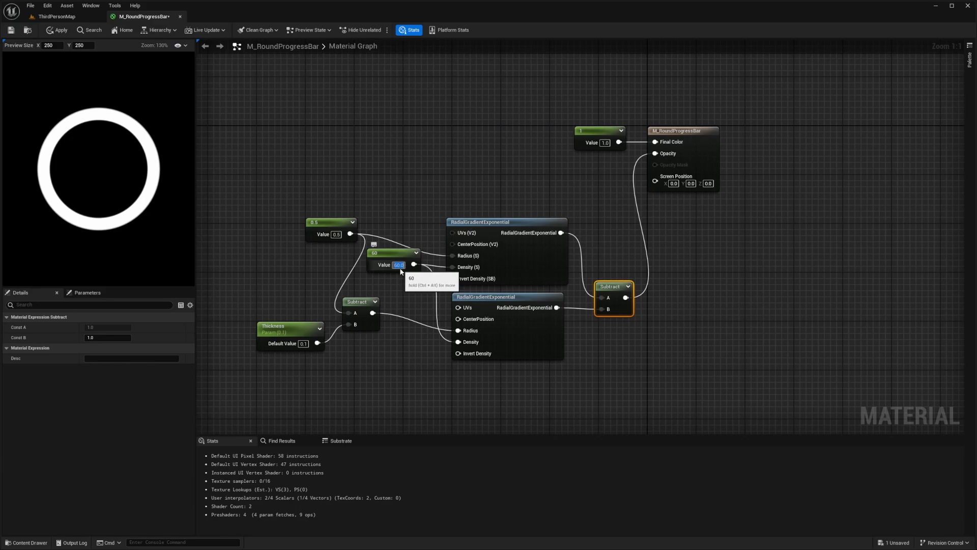
type("1")
key("Return")
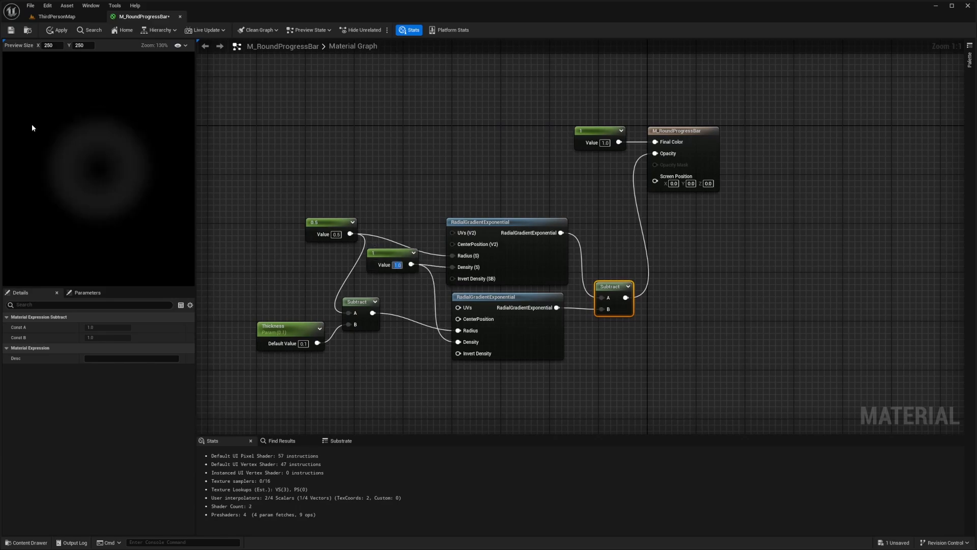
type("5")
key("Return")
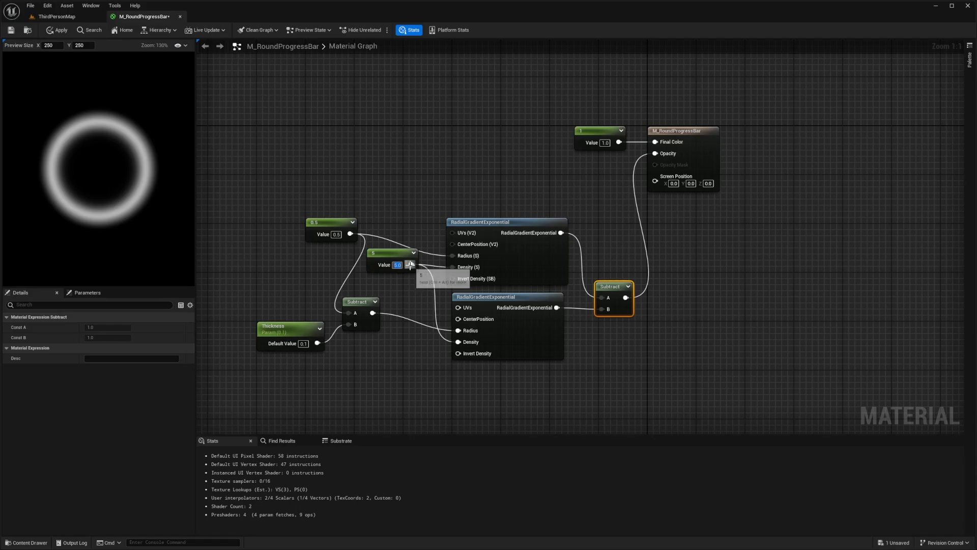
type("2000")
key("Return")
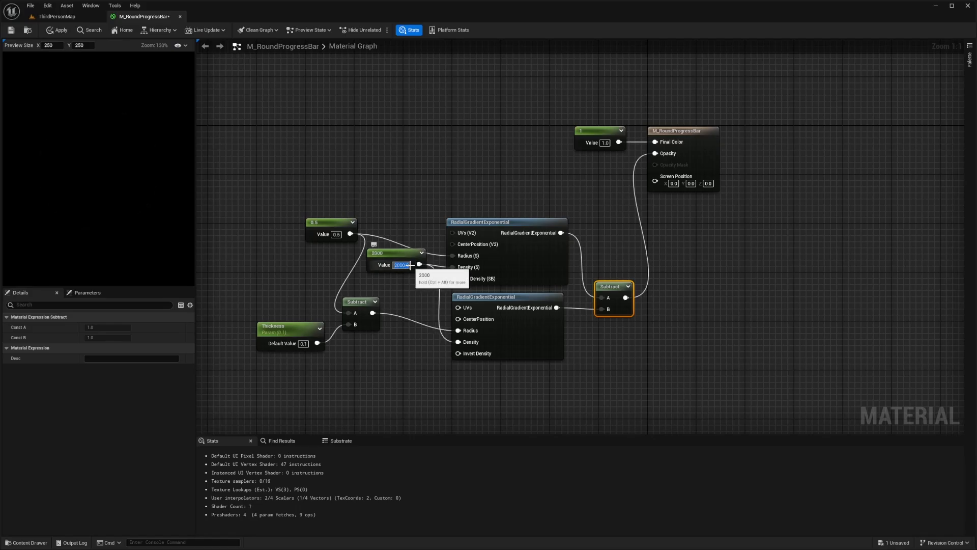
scroll(90, 124, "up", 2)
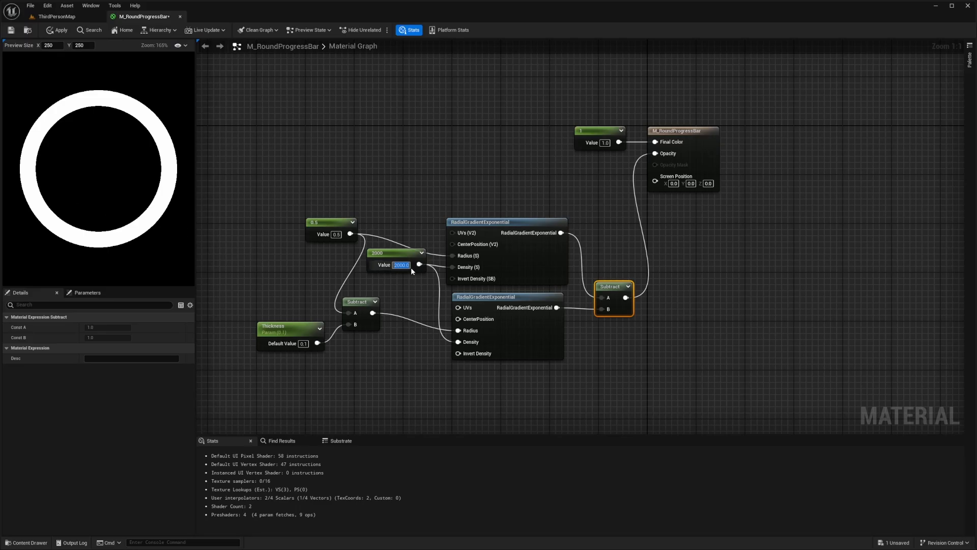
key("BackSpace")
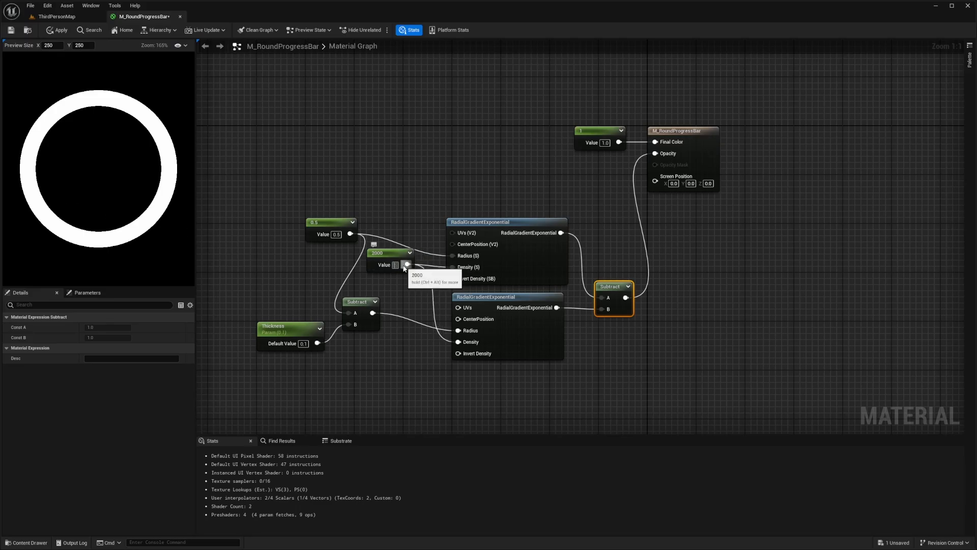
type("60")
key("Return")
- Try Thickness default values of 0.5, 1, 0, 0.2, 0.3, 0.4 and 0.5, and restore it to 0.1
left_click(304, 343)
type("0.5")
key("Return")
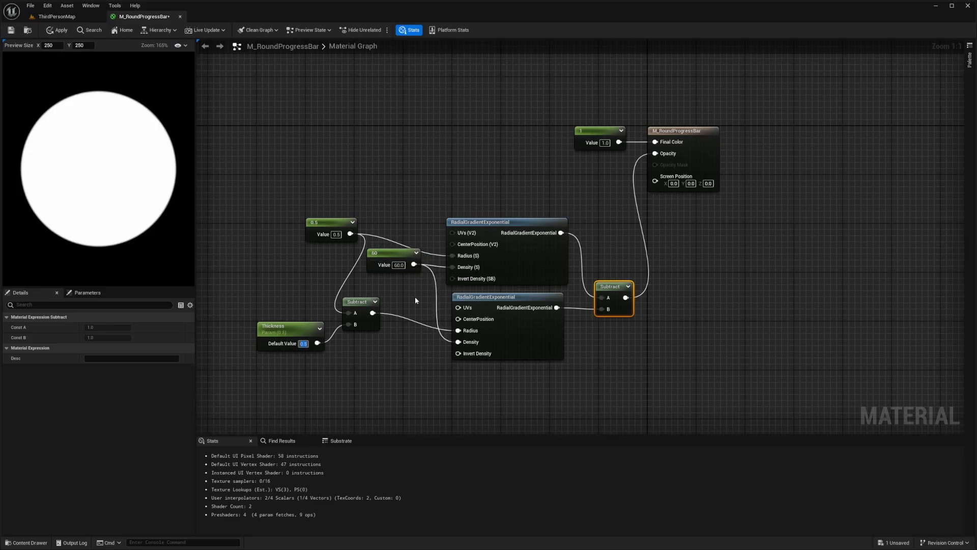
type("1")
key("Return")
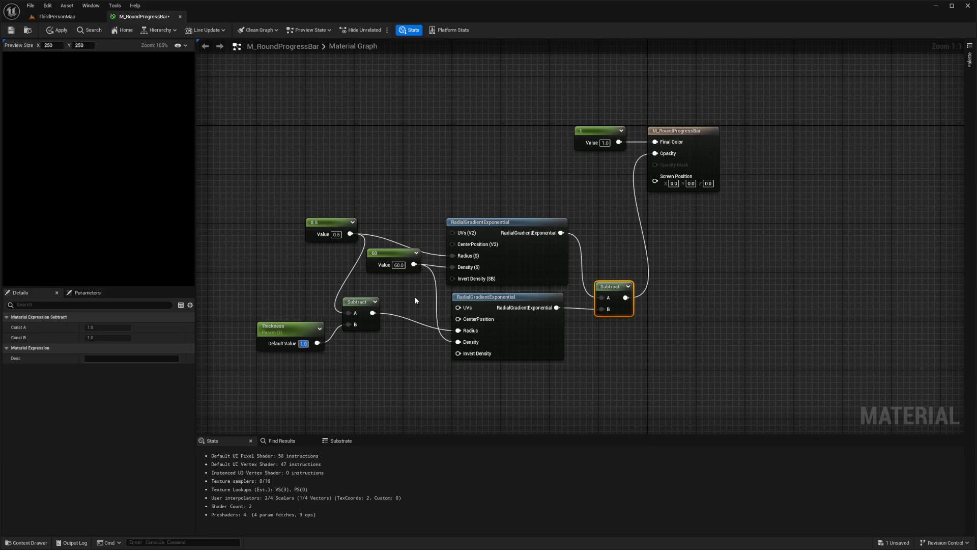
type("0")
key("Return")
type("0.2")
key("Return")
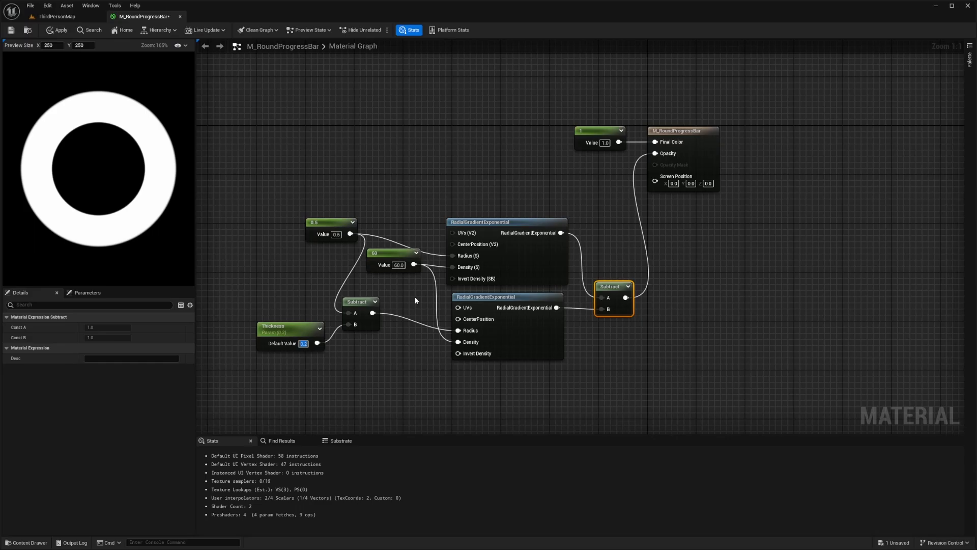
type("0.3")
key("Return")
type("0.4")
key("Return")
type("0.5")
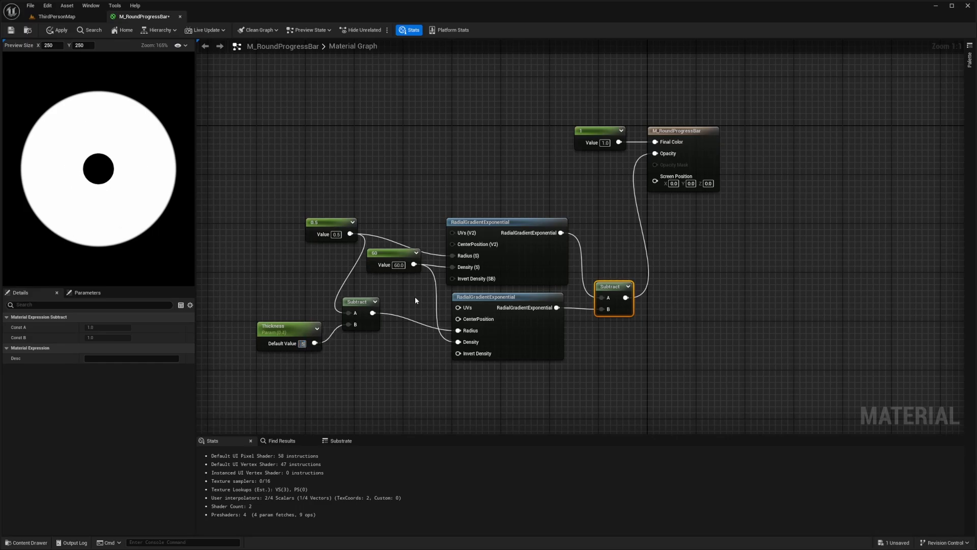
key("Return")
type("0.1")
key("Return")
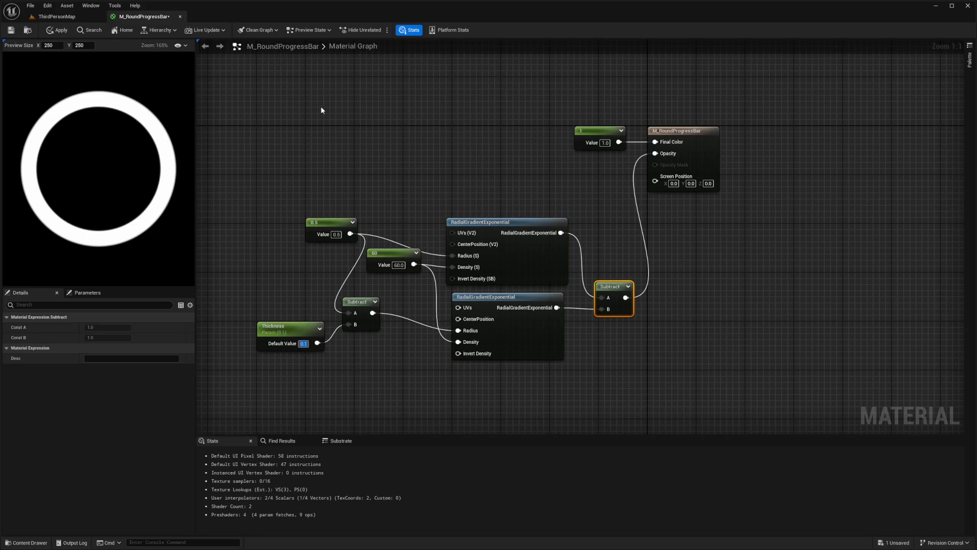
- Move the ring's node group lower in the graph and place the Final Color constant above the material output node
left_click_drag(681, 235, 265, 356)
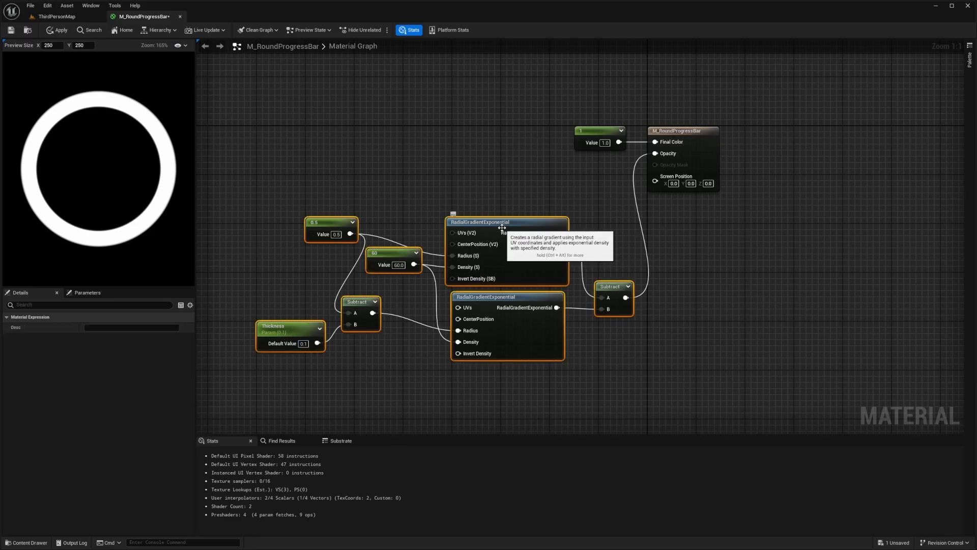
left_click_drag(504, 224, 510, 309)
right_click_drag(438, 145, 454, 164)
left_click_drag(606, 150, 672, 113)
right_click_drag(496, 146, 609, 169)
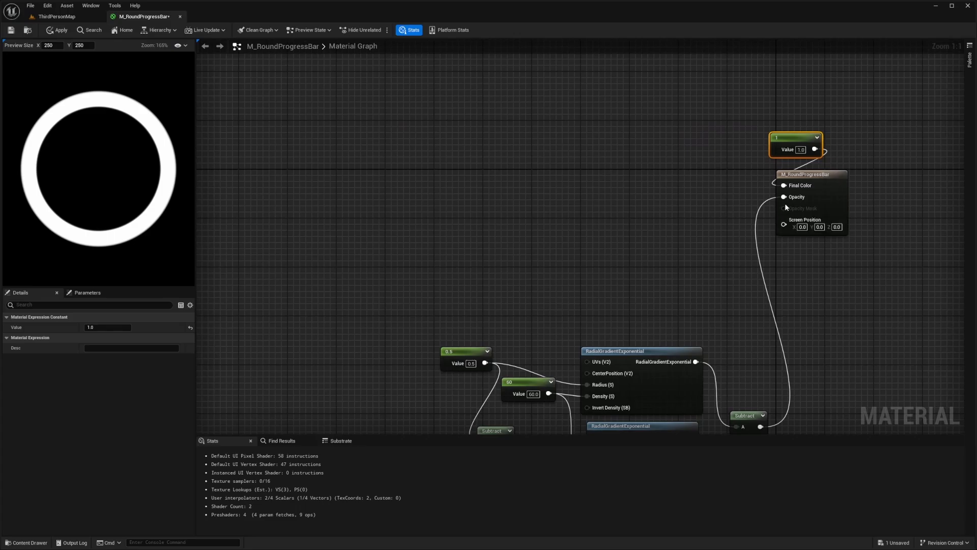
right_click_drag(704, 220, 650, 167)
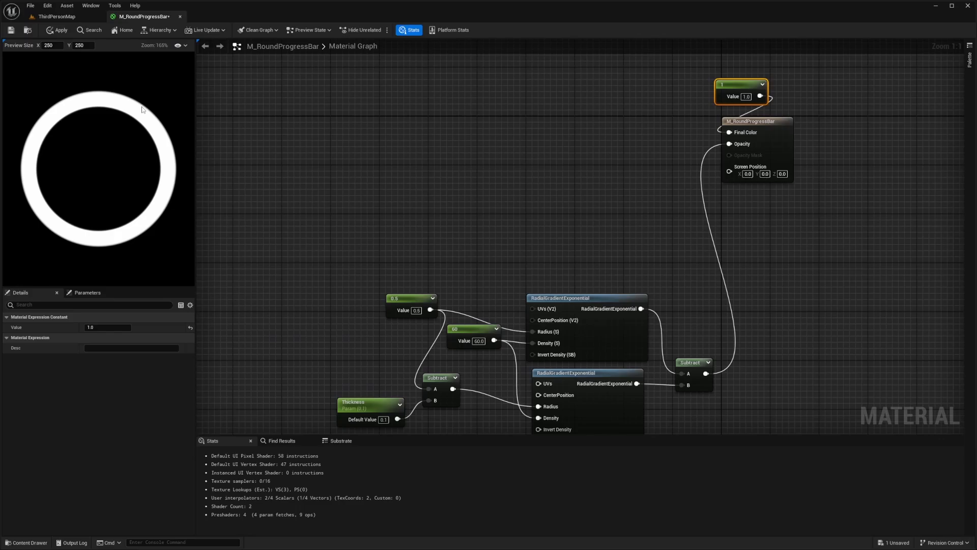
- Add a TextureCoordinate node in the empty graph area above the ring's nodes
right_click_drag(334, 139, 477, 198)
left_click(421, 190)
right_click(277, 182)
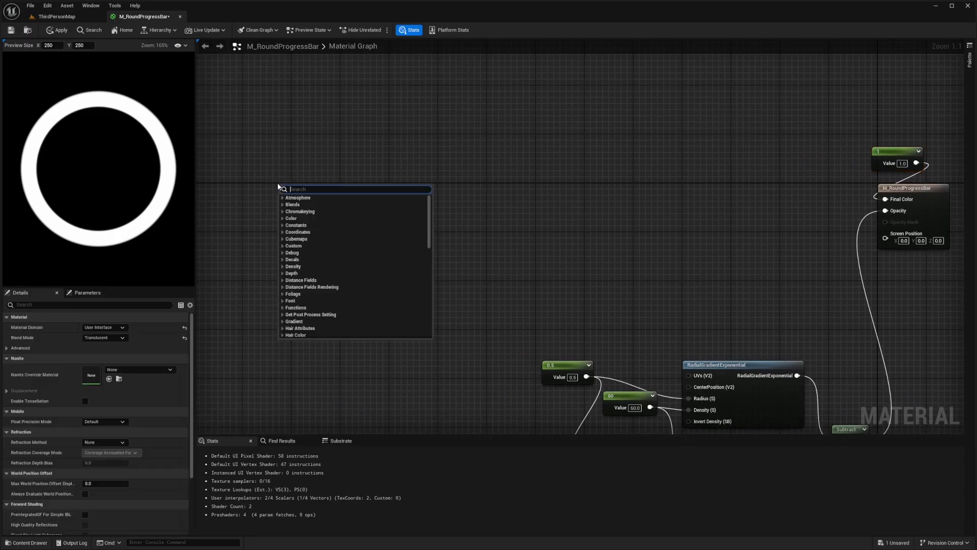
type("textc")
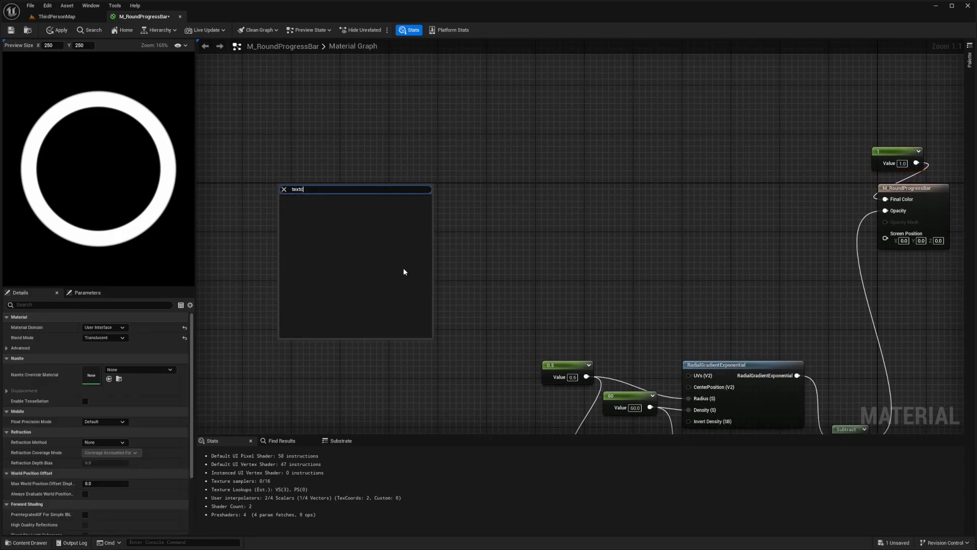
key("BackSpace")
key("BackSpace")
type("coo")
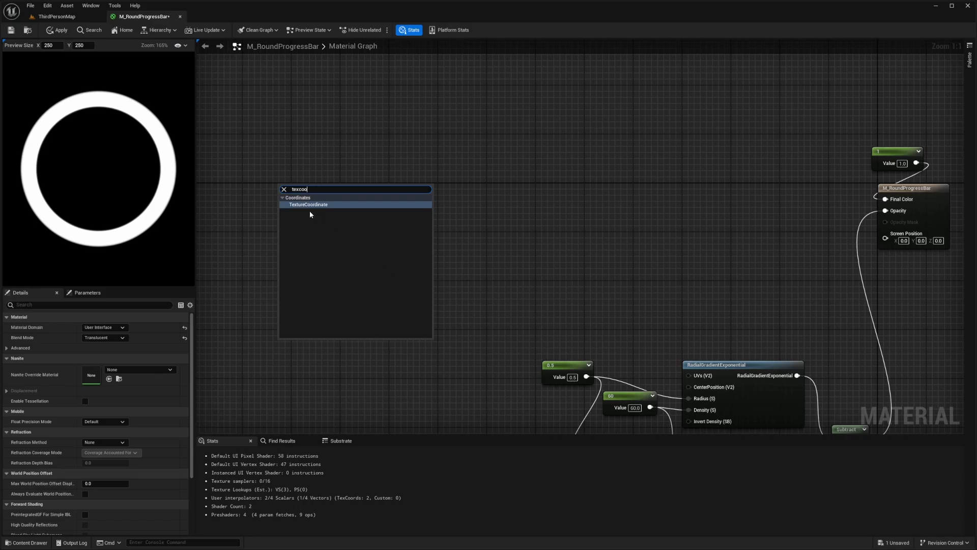
key("Return")
- Add a CustomRotator node fed by the TexCoord output into its UVs input and straighten the connection between them
left_click_drag(336, 199, 366, 204)
type("custo")
key("Down")
key("Down")
key("Down")
key("Down")
key("Down")
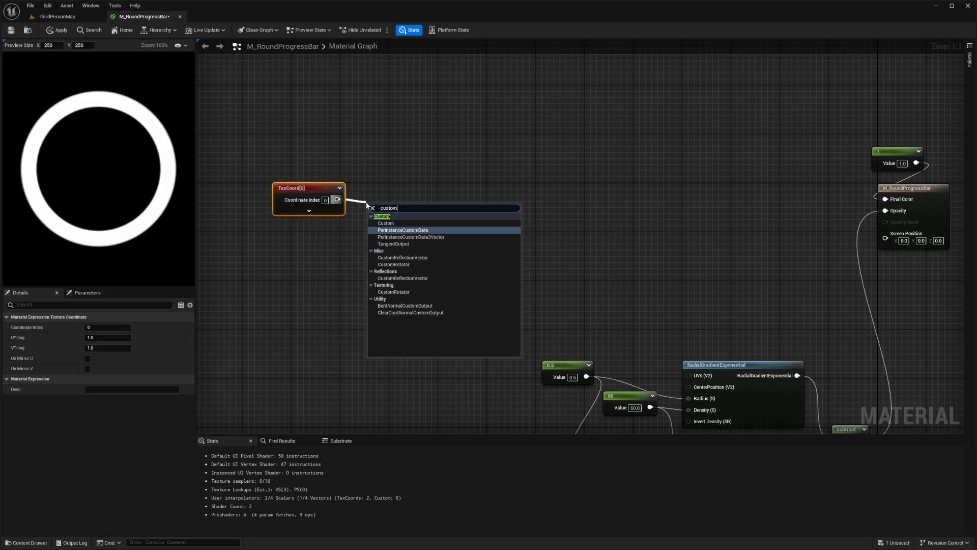
key("Return")
left_click_drag(526, 148, 277, 255)
key("q")
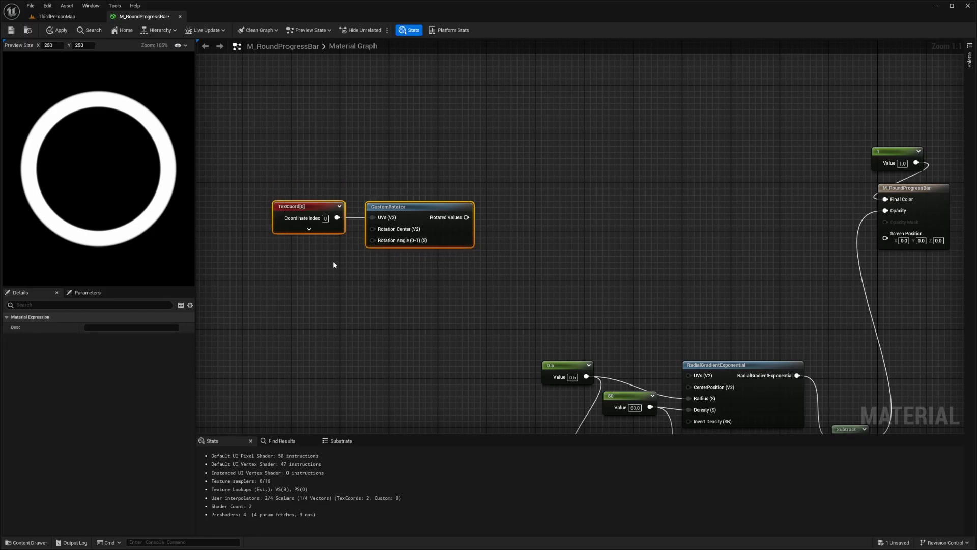
- Add a Constant node with value 0.25 beneath the TexCoord node and connect it to the CustomRotator's Rotation Angle input
left_click(308, 273)
left_click_drag(352, 287, 373, 240)
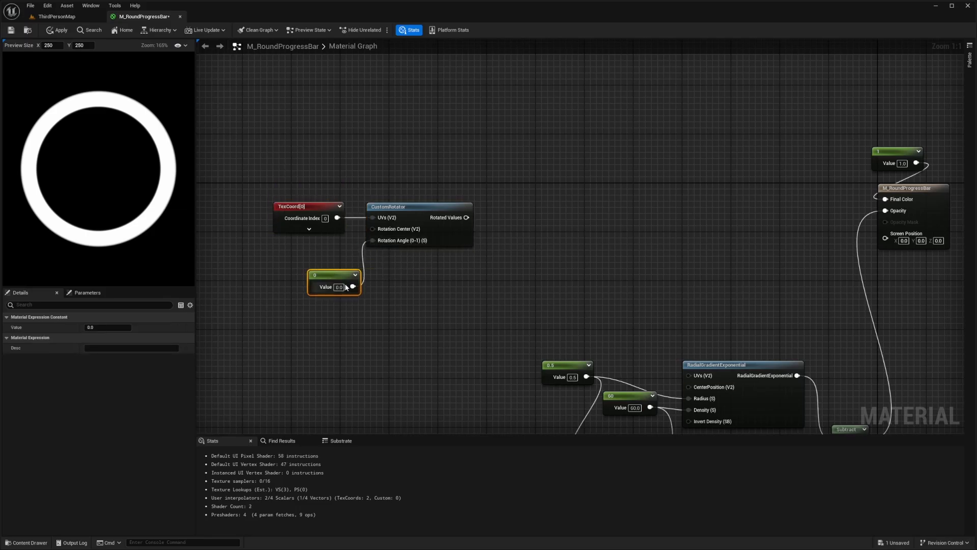
left_click(339, 287)
type("0.25")
key("Return")
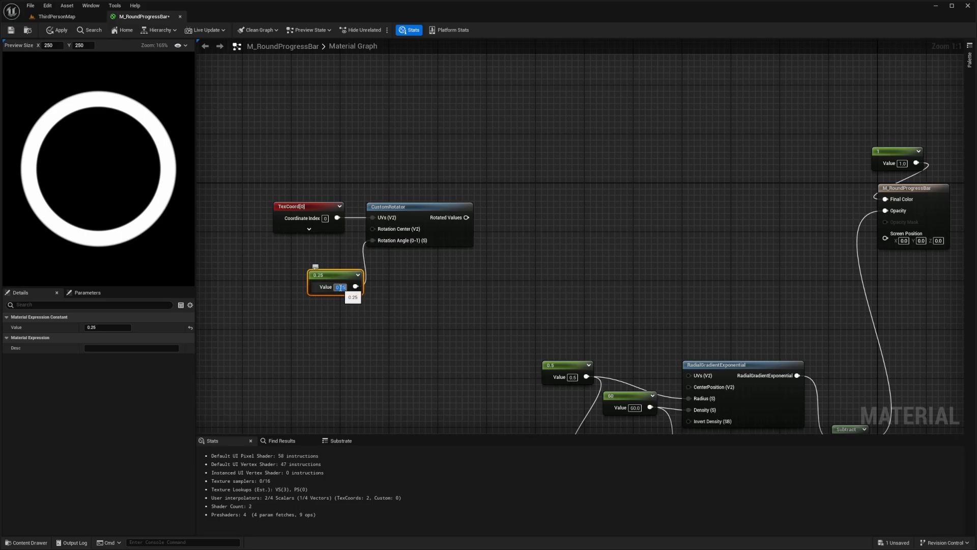
left_click_drag(330, 274, 313, 261)
right_click(296, 313)
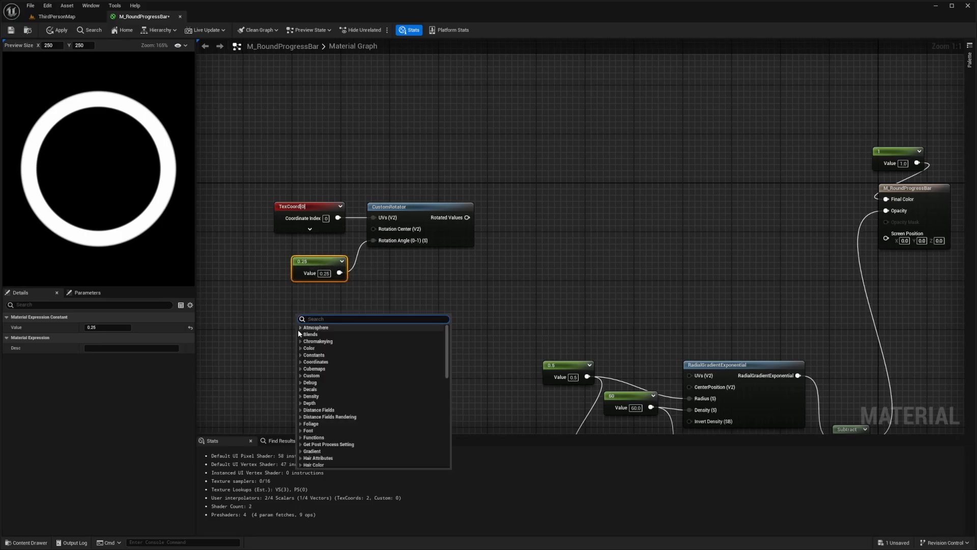
type("consta")
left_click(480, 282)
- Add a Subtract node with the CustomRotator's Rotated Values connected to its A input
right_click_drag(496, 247, 474, 252)
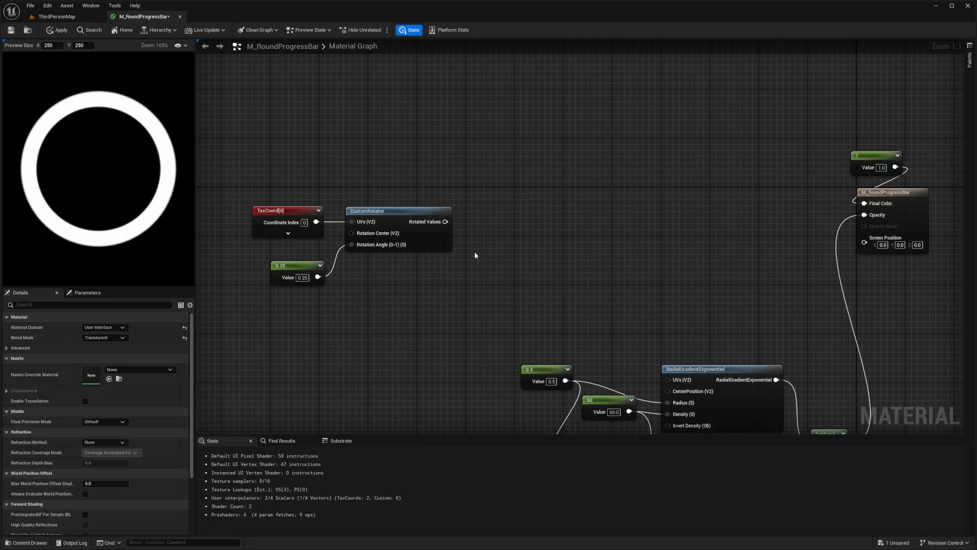
left_click_drag(445, 222, 473, 205)
type("sub")
key("Return")
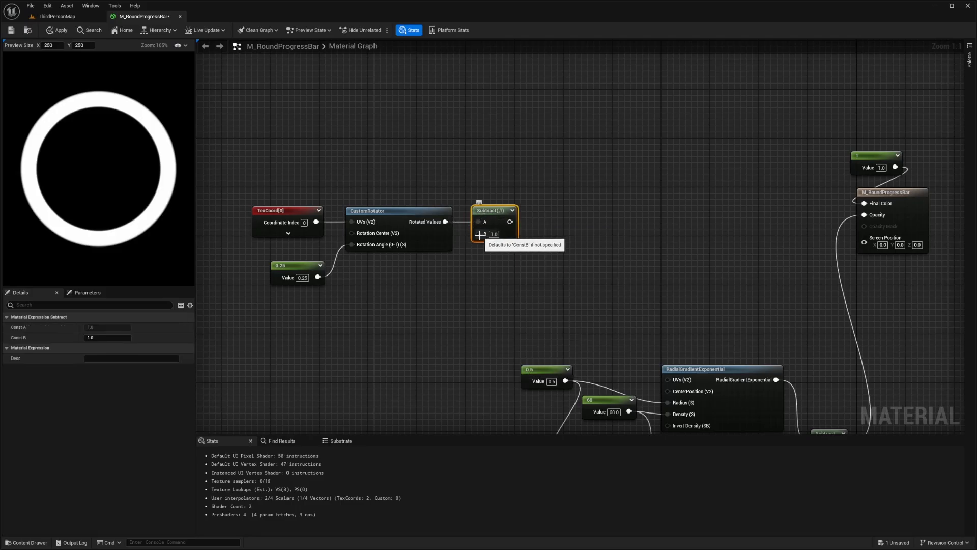
- Add a Constant node with value 0.5, connect it to the new Subtract node's B input, and place it just beneath that node
right_click(444, 270)
left_click(429, 273)
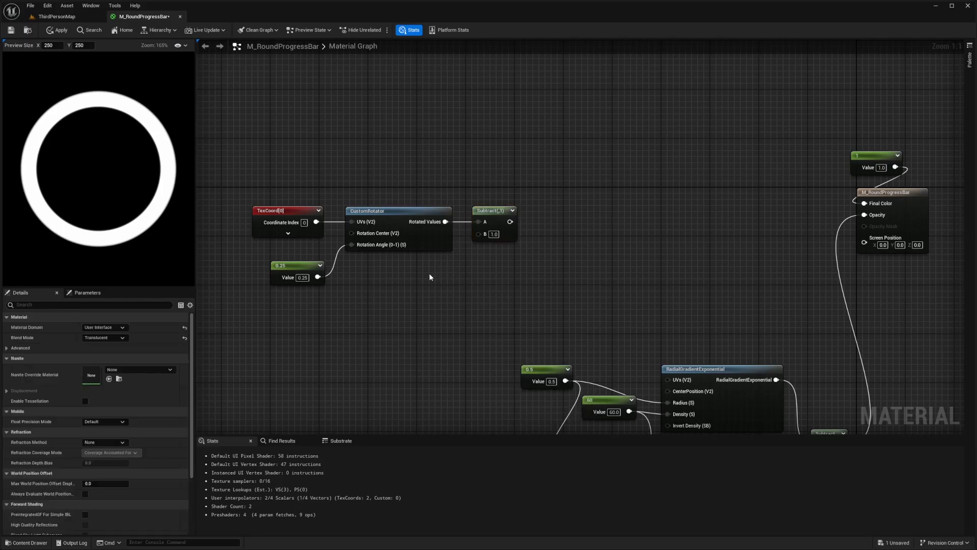
left_click(427, 274)
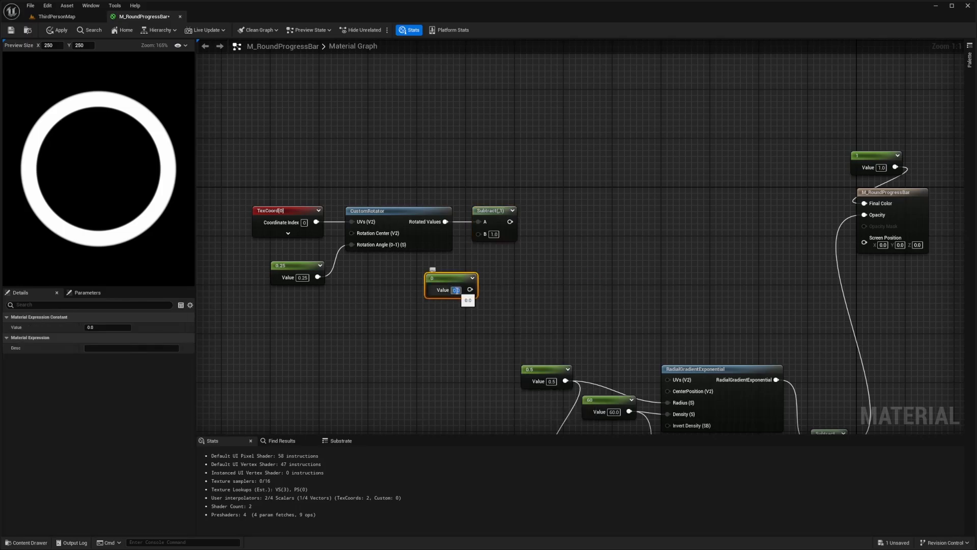
type("0.5")
left_click_drag(470, 289, 479, 234)
left_click_drag(445, 284, 473, 259)
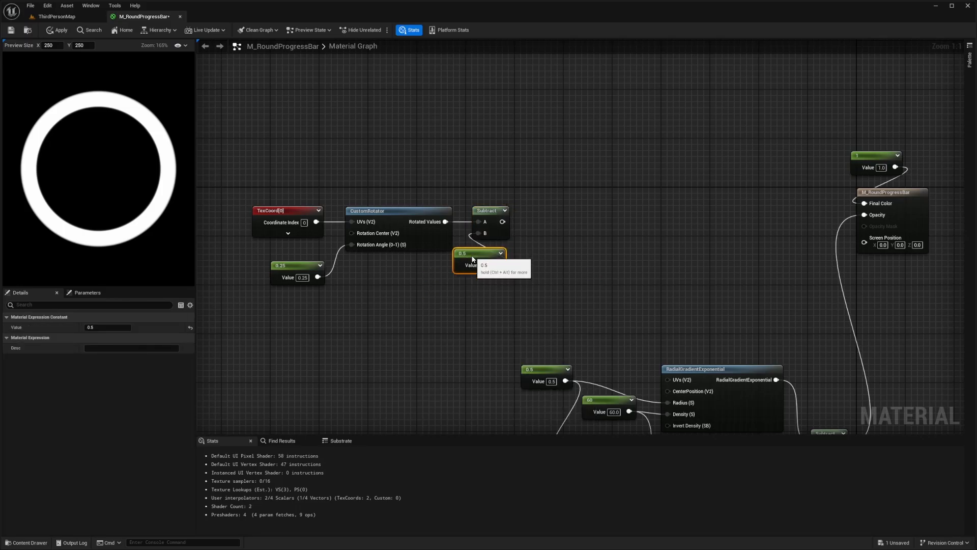
- Add a Multiply node with the output of the rotated coordinates' Subtract node connected to its A input
right_click_drag(530, 255, 481, 262)
left_click_drag(452, 239, 483, 243)
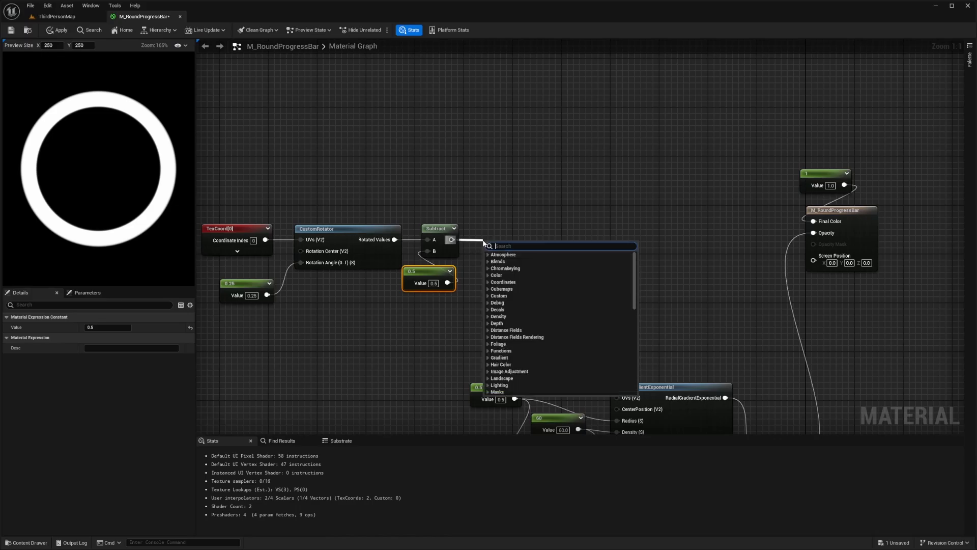
type("multipl")
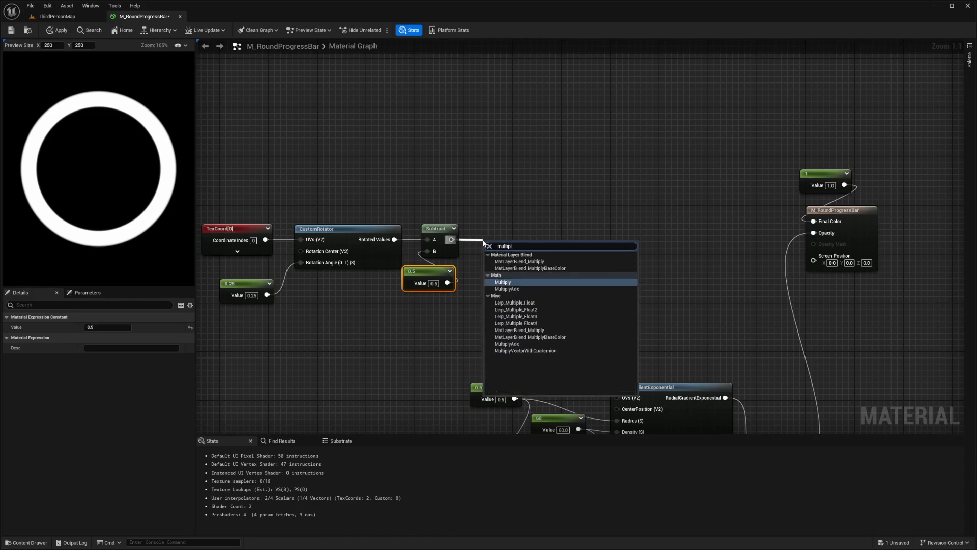
key("Return")
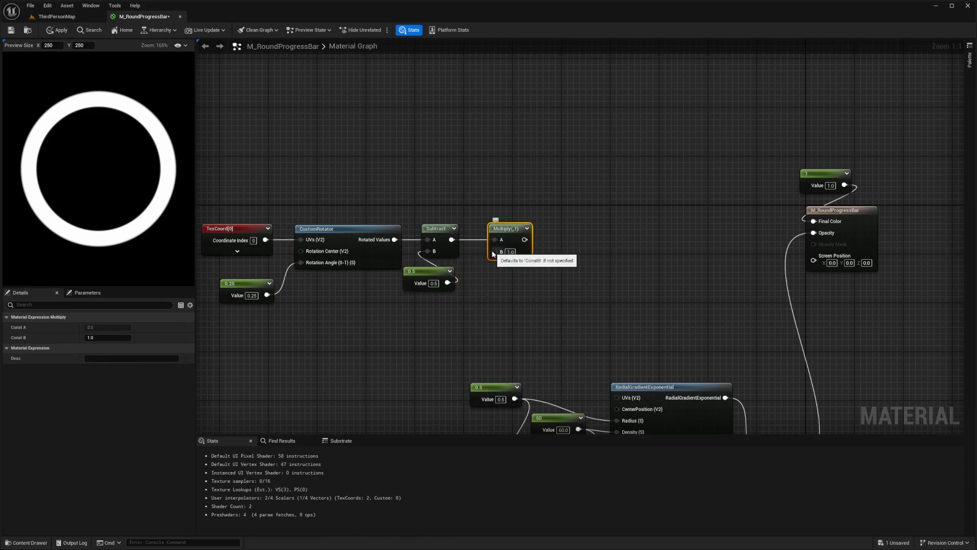
- Add a Constant2Vector node beneath the new Multiply node and connect it to that node's B input
left_click(475, 292)
right_click(481, 292)
type("cons")
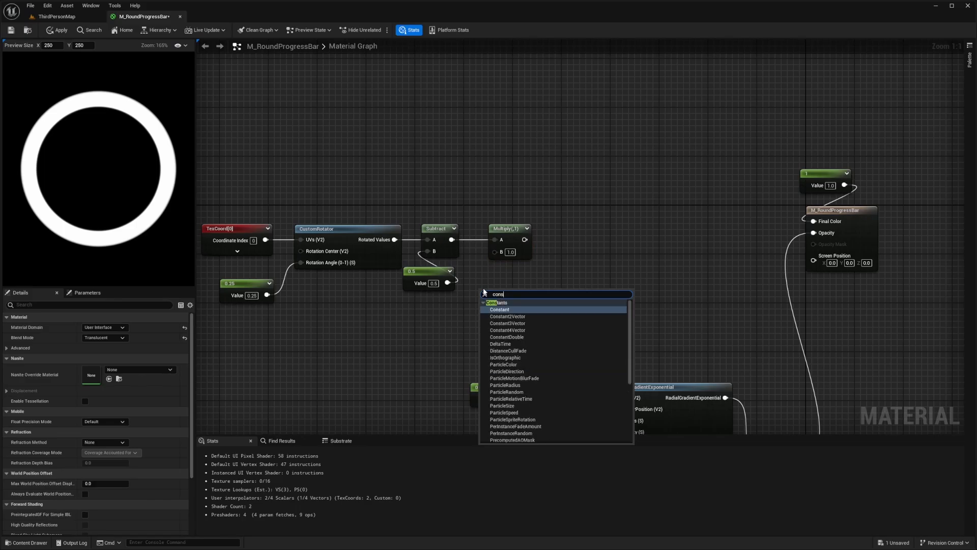
key("Down")
key("Return")
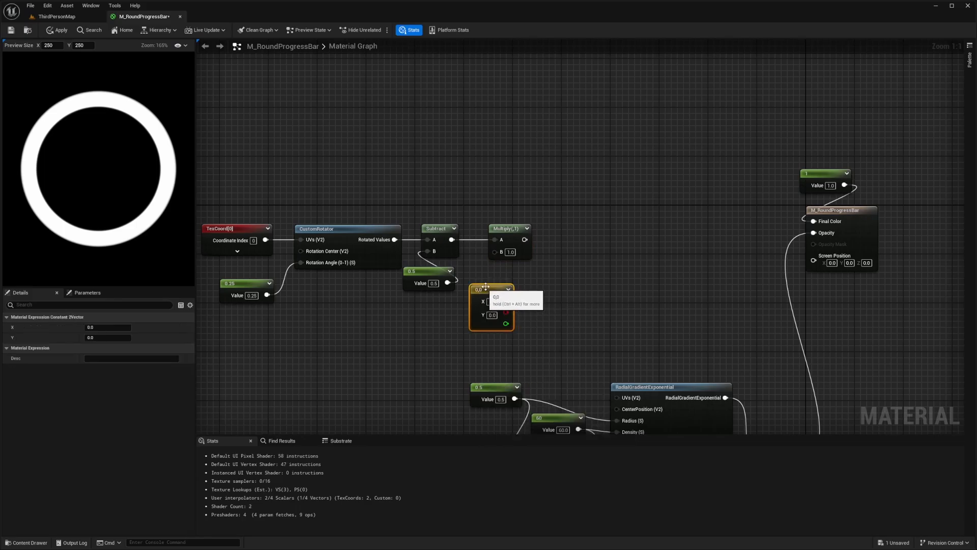
left_click_drag(509, 300, 493, 279)
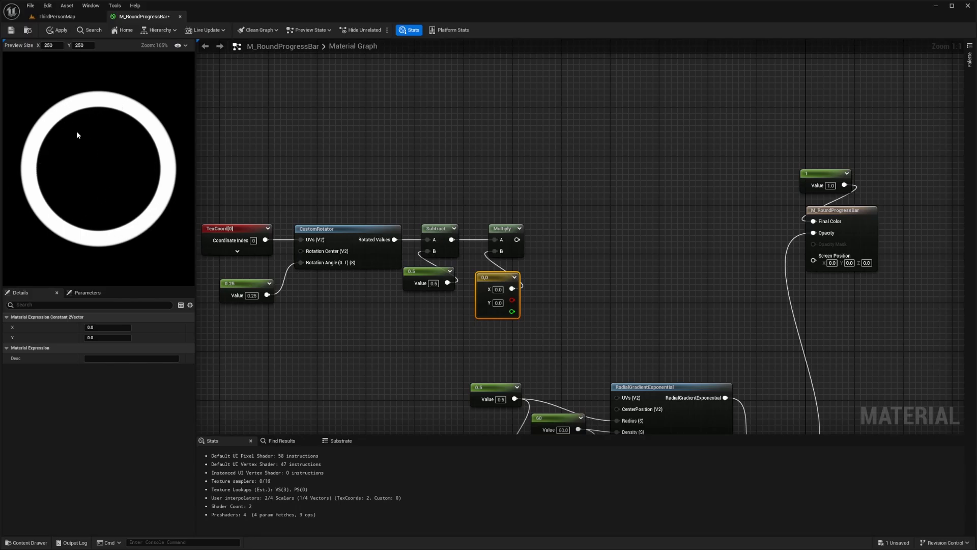
- Set the Constant2Vector's X to 1 and Y to -1
left_click(498, 289)
type("1")
key("Tab")
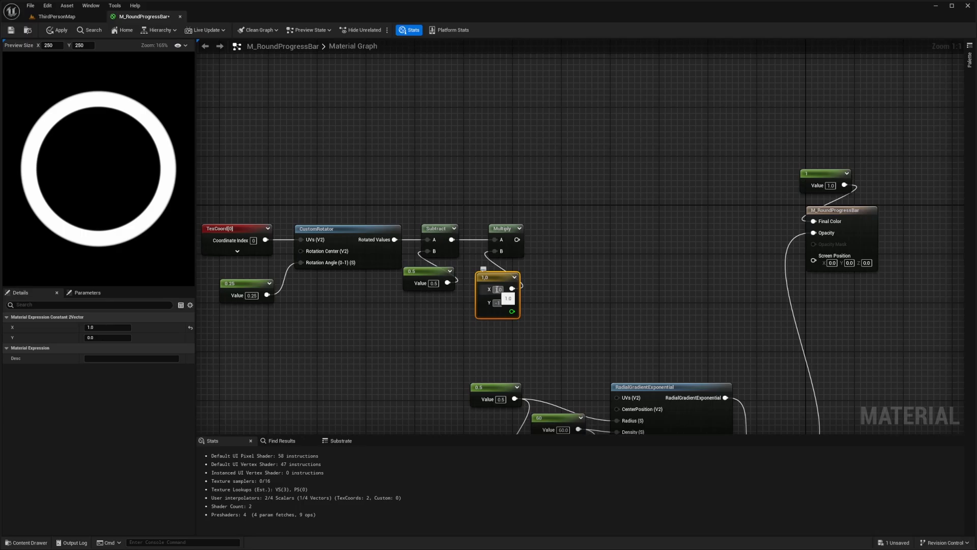
type("-1")
key("Return")
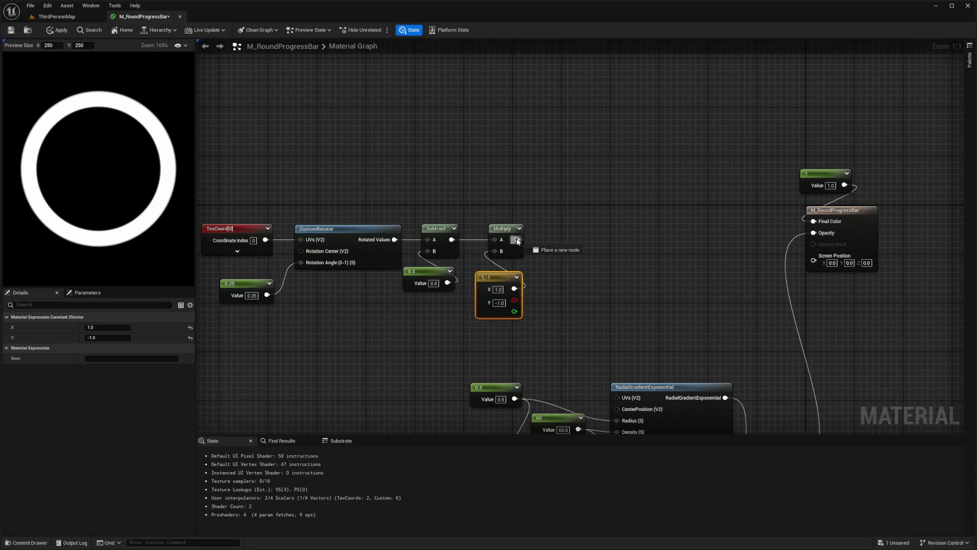
- Add a VectorToRadialValue node fed by the Multiply output at its Vector or UVs input, and align it with the node row
left_click_drag(518, 242, 546, 238)
type("vector to")
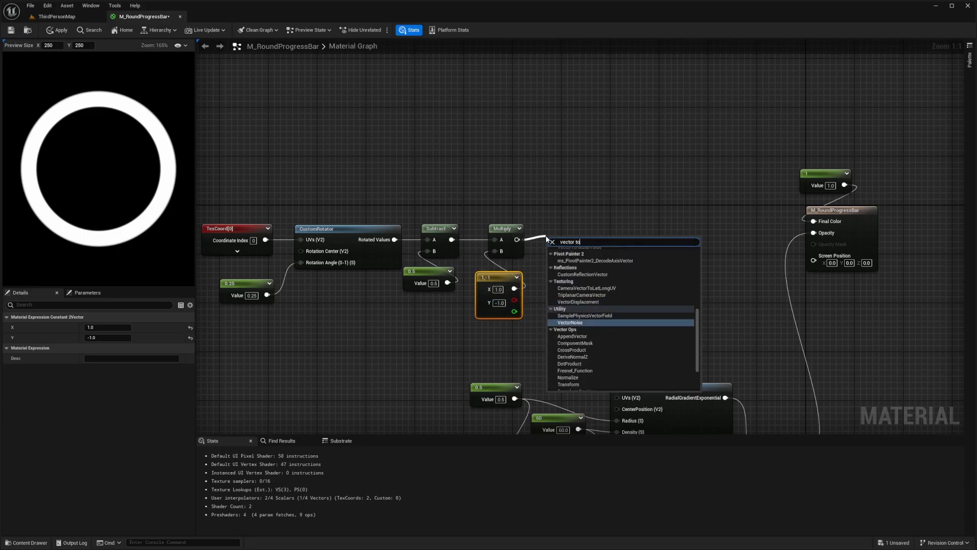
type(" radia")
key("Return")
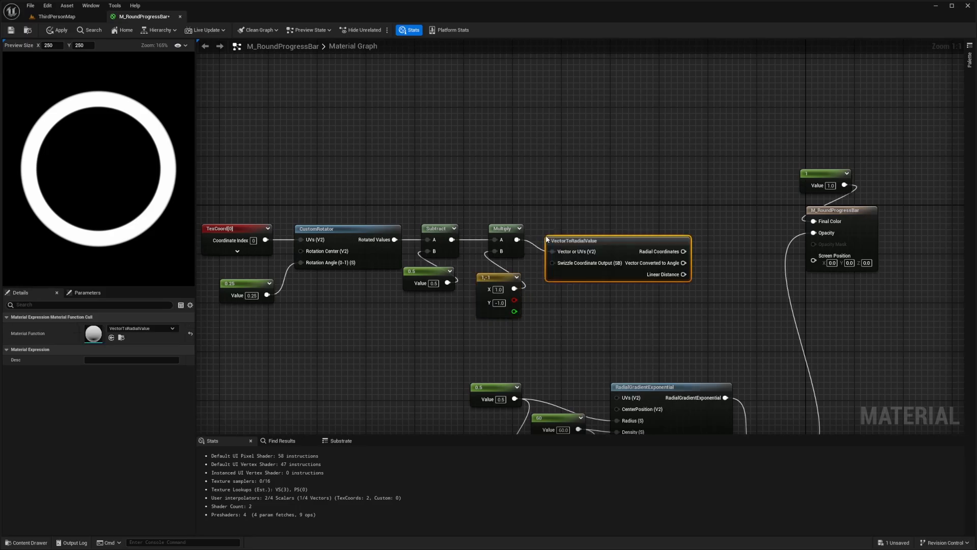
left_click_drag(578, 237, 575, 225)
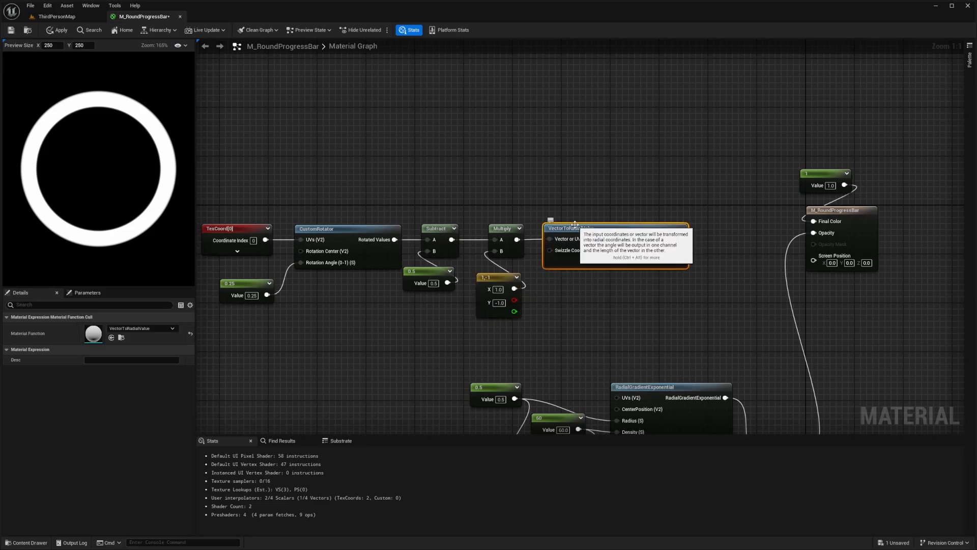
- Add an Add node with VectorToRadialValue's Radial Coordinates connected to its A input
right_click_drag(575, 225, 467, 227)
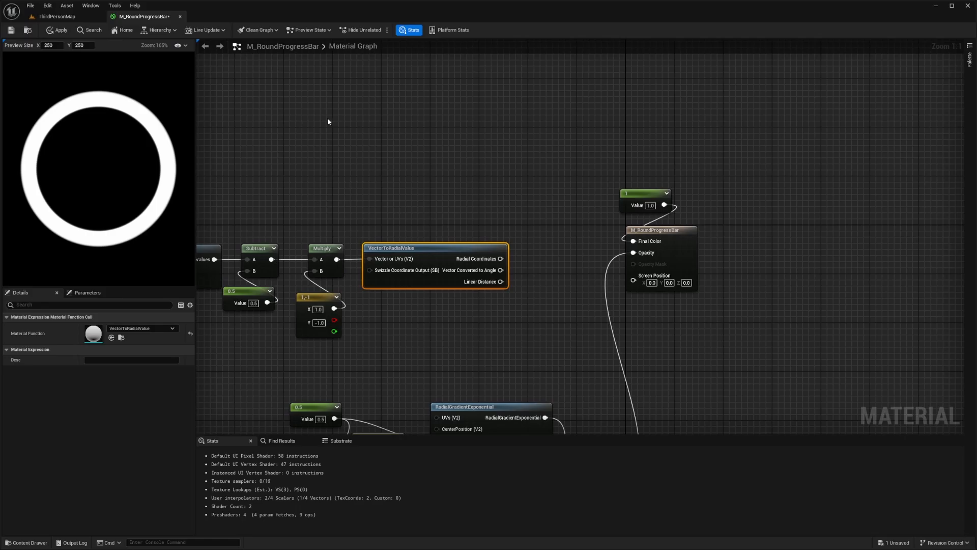
right_click_drag(468, 220, 448, 227)
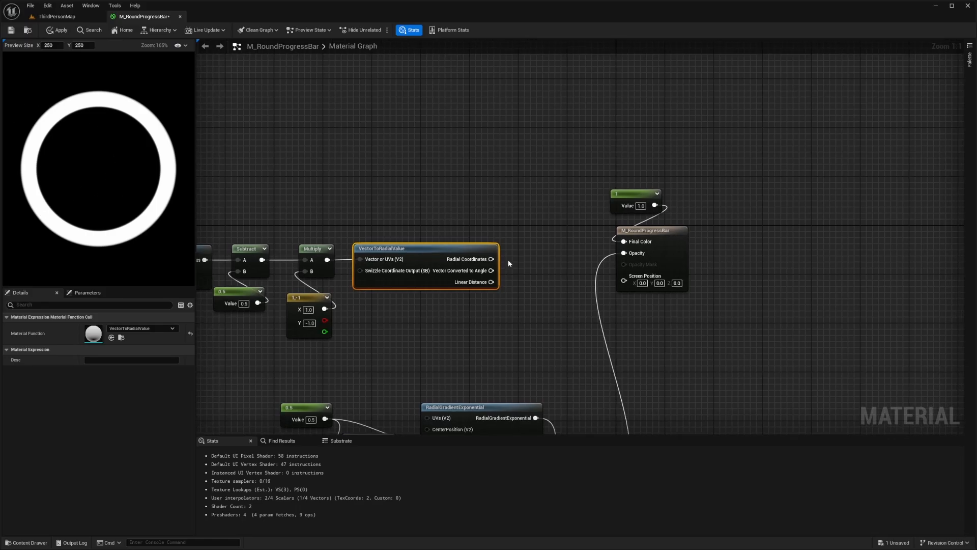
left_click_drag(491, 259, 564, 263)
type("add")
key("Return")
- Add a Floor node fed by the Add output and aligned beside it, and move the material output node with its constant farther away
type("f")
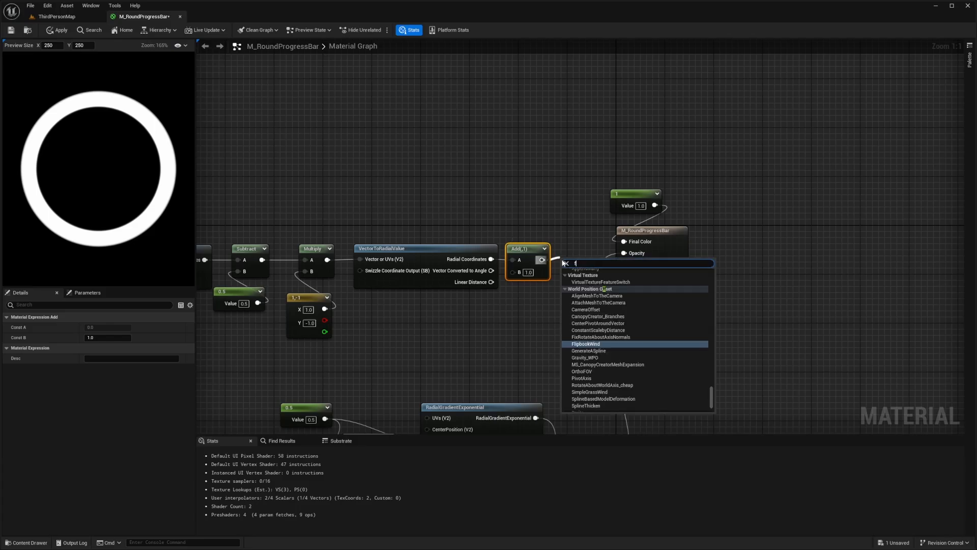
type("loor")
key("Return")
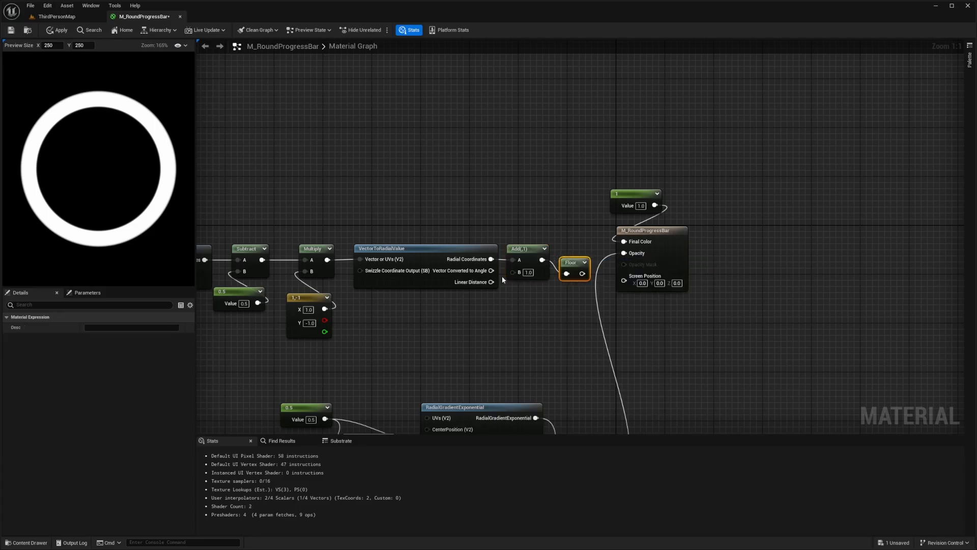
left_click(530, 251)
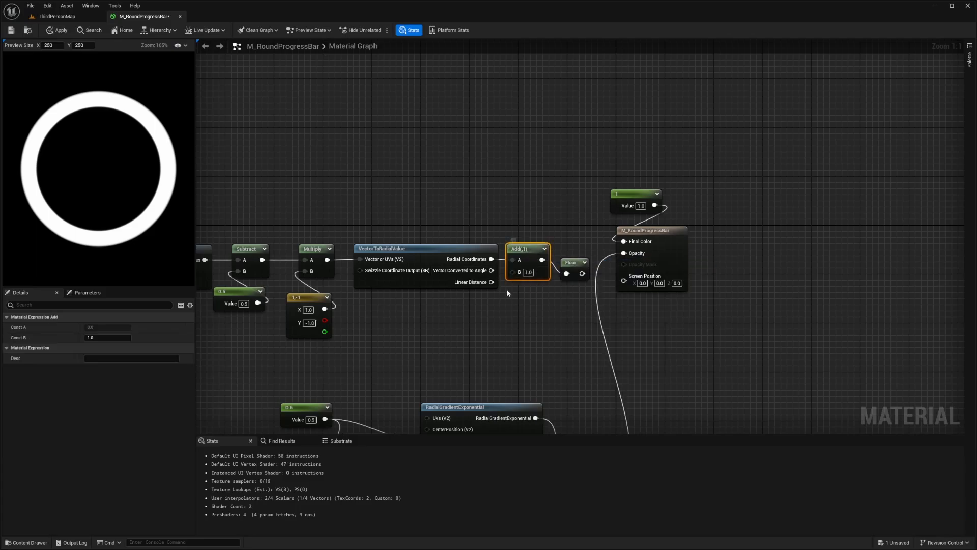
left_click_drag(755, 201, 931, 238)
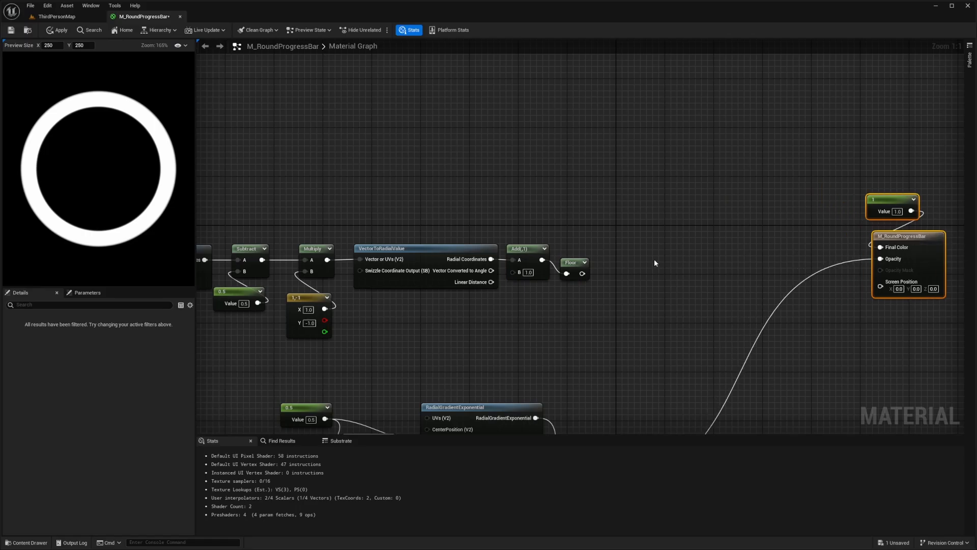
left_click_drag(558, 264, 560, 250)
- Create a Constant converted to a parameter named Percent with default value 1, and connect it to the Add node's B input
left_click_drag(513, 272, 481, 335)
left_click(479, 335)
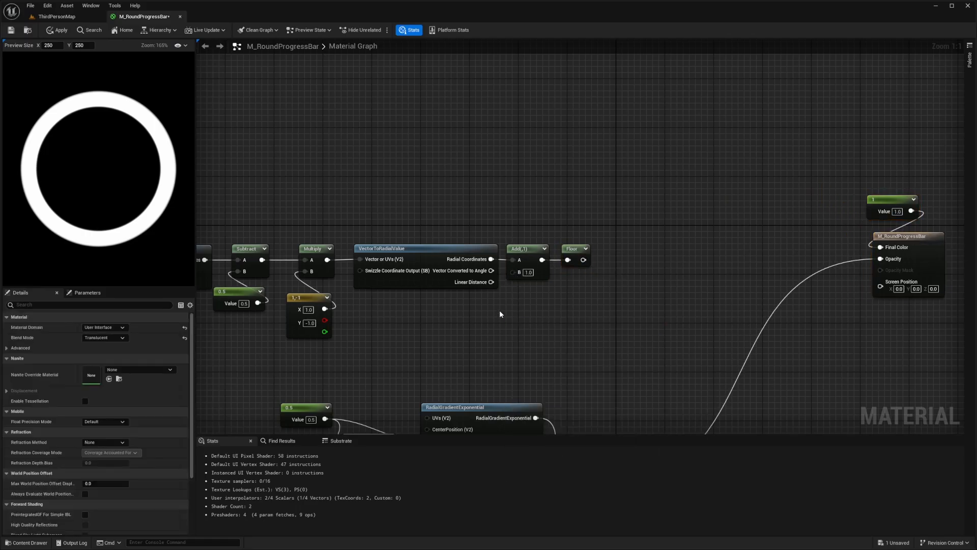
left_click(481, 317)
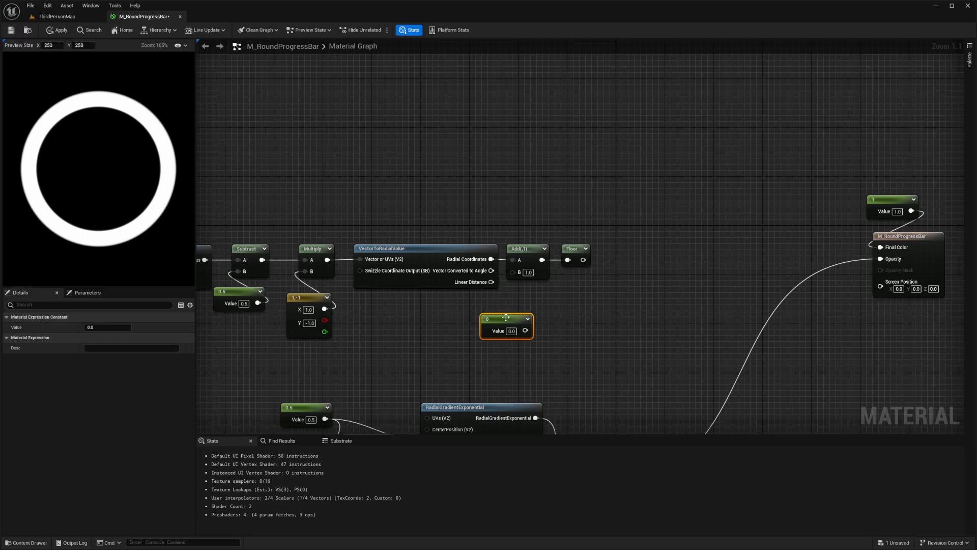
right_click(501, 321)
left_click(532, 343)
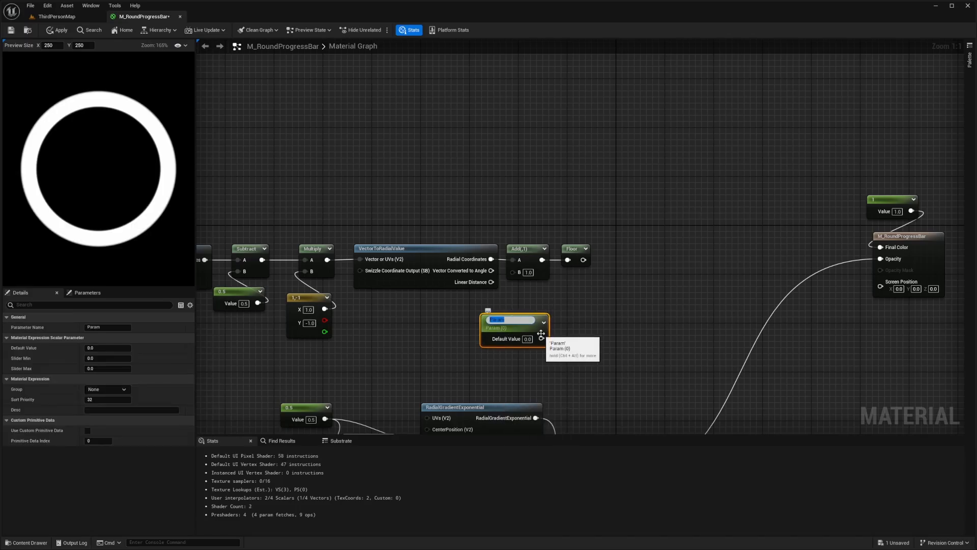
type("Percent")
key("Return")
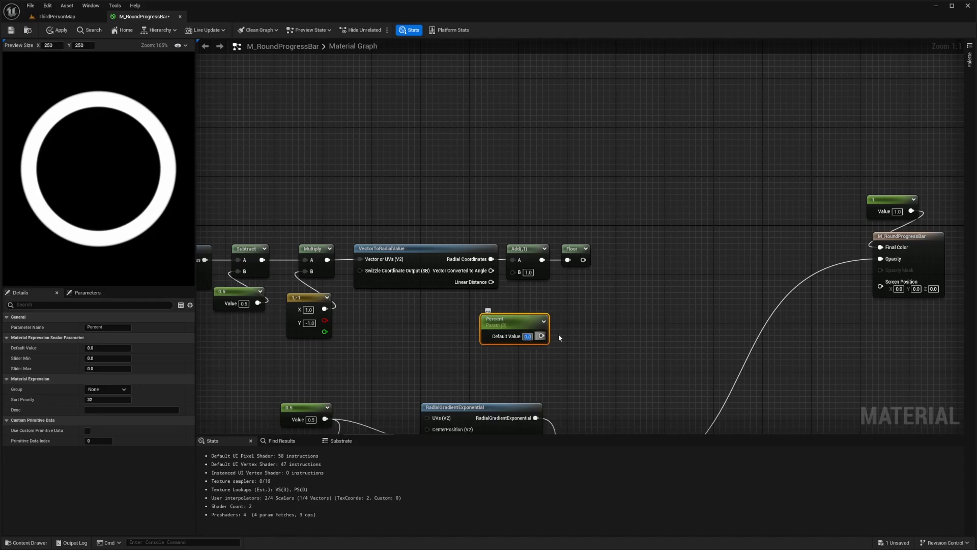
left_click_drag(526, 322, 514, 272)
- Add a Multiply node with the Floor output connected to its A input
right_click_drag(615, 273, 569, 274)
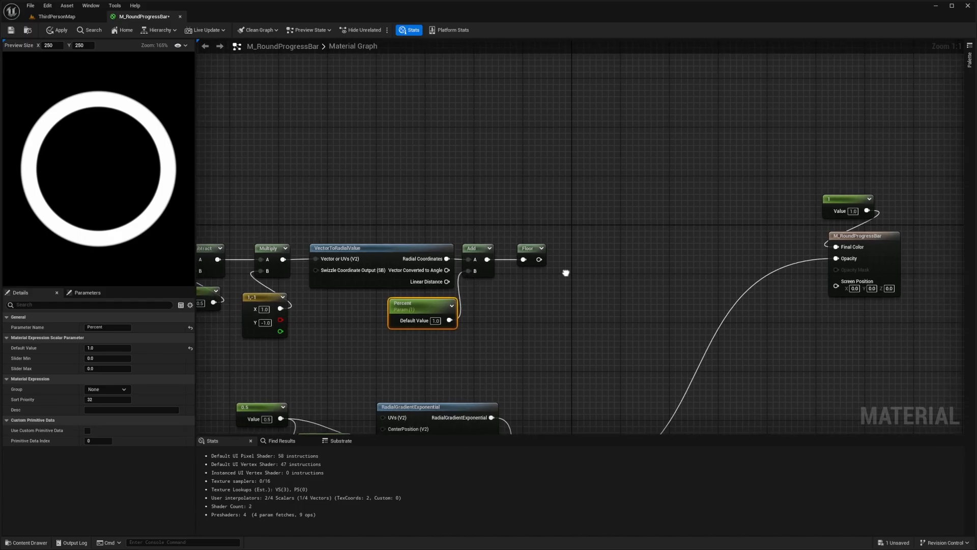
left_click_drag(539, 258, 568, 261)
type("multiply")
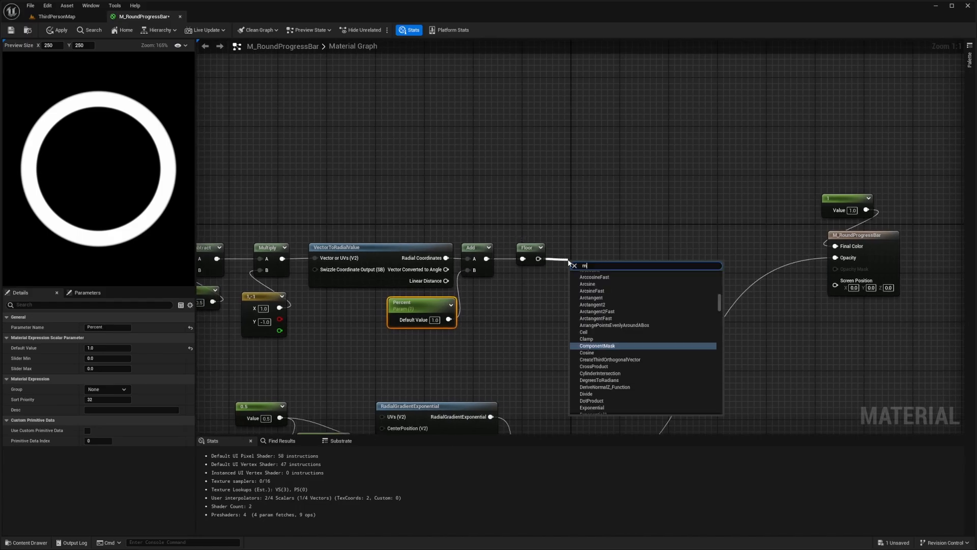
key("Return")
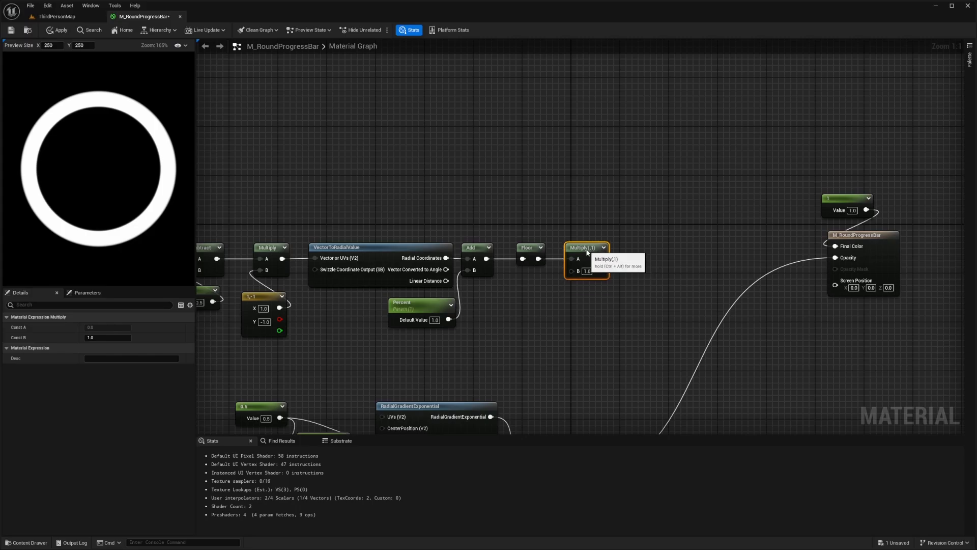
- Examine the ring's radial-gradient nodes and the rotated-coordinate chain above them
right_click_drag(555, 319, 523, 200)
left_click_drag(504, 354, 520, 290)
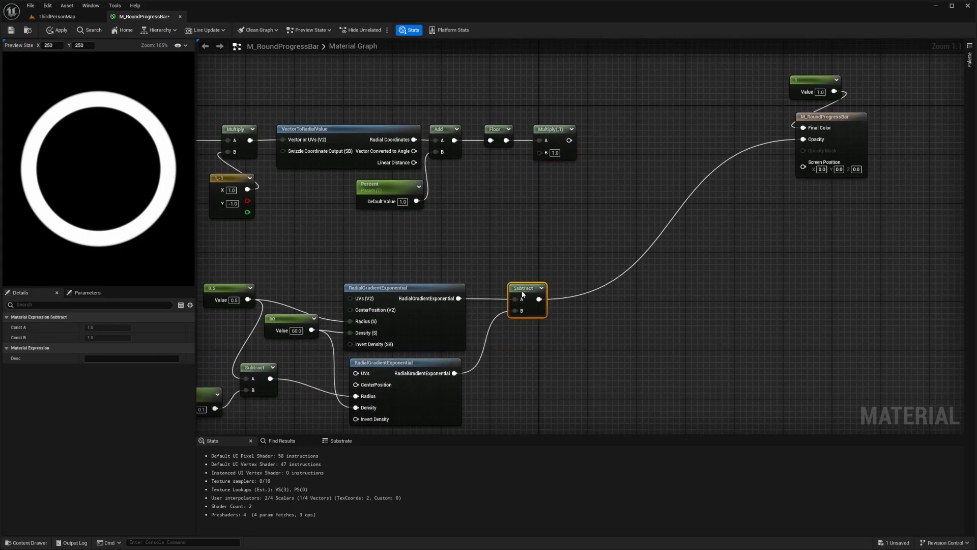
right_click_drag(412, 248, 549, 224)
left_click_drag(569, 225, 329, 392)
right_click_drag(740, 43, 752, 104)
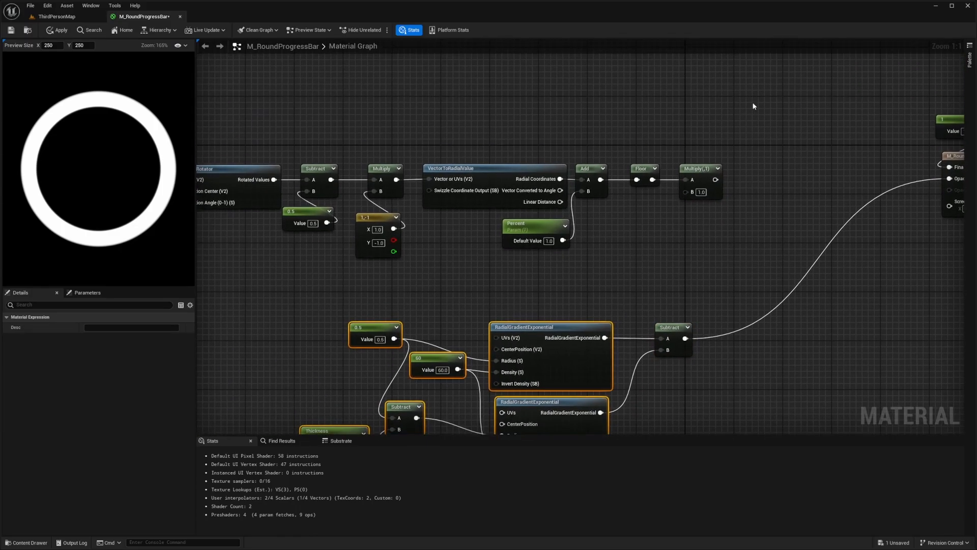
left_click_drag(752, 104, 412, 117)
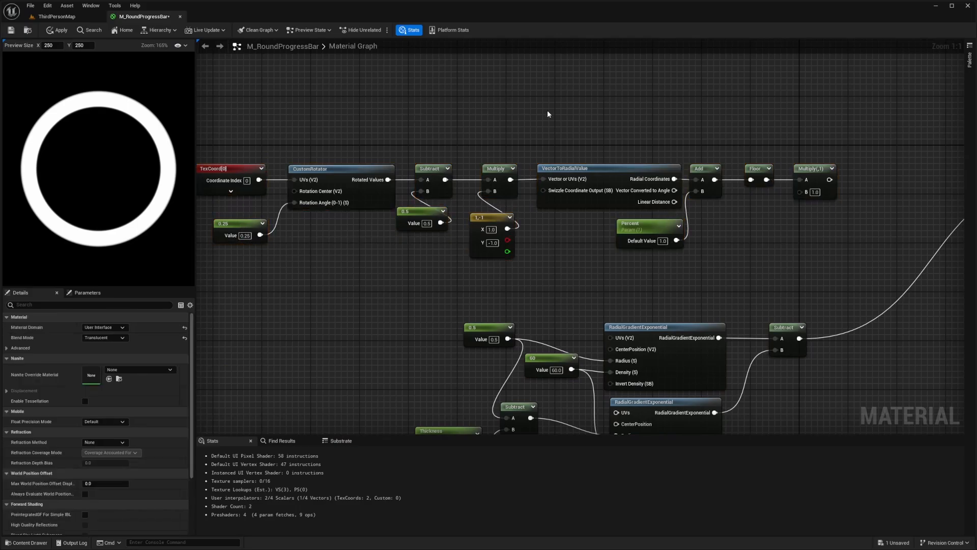
right_click_drag(604, 114, 487, 135)
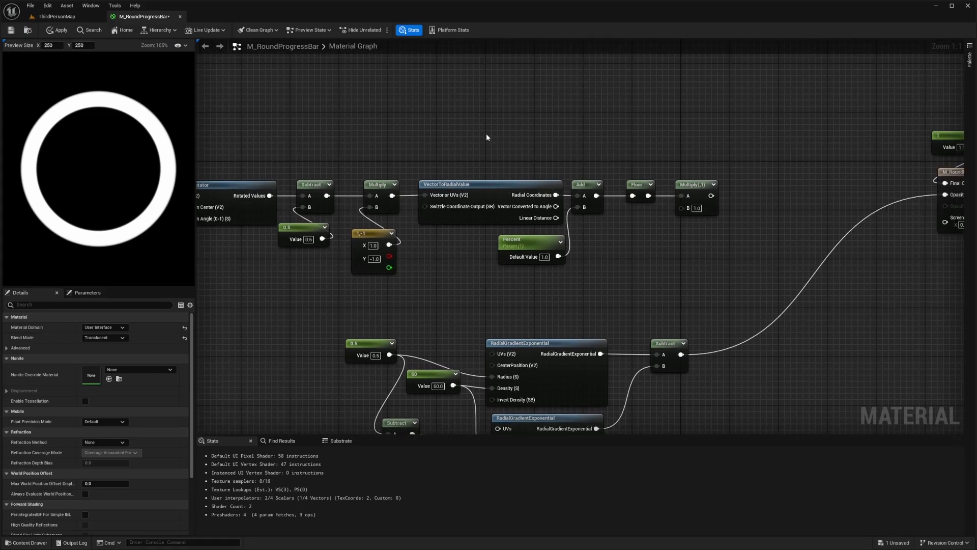
left_click(681, 354, "alt")
left_click_drag(693, 189, 710, 188)
right_click_drag(710, 189, 662, 193)
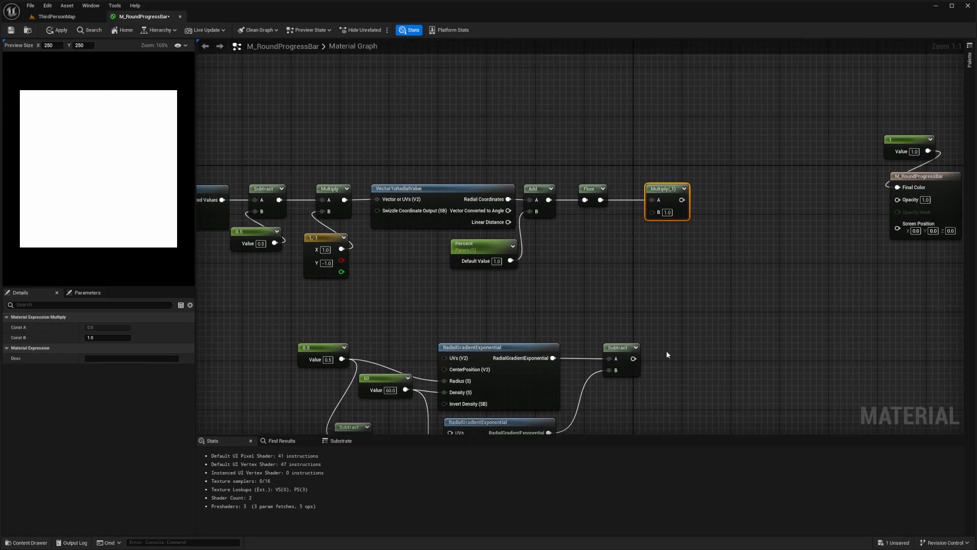
left_click_drag(634, 358, 899, 199)
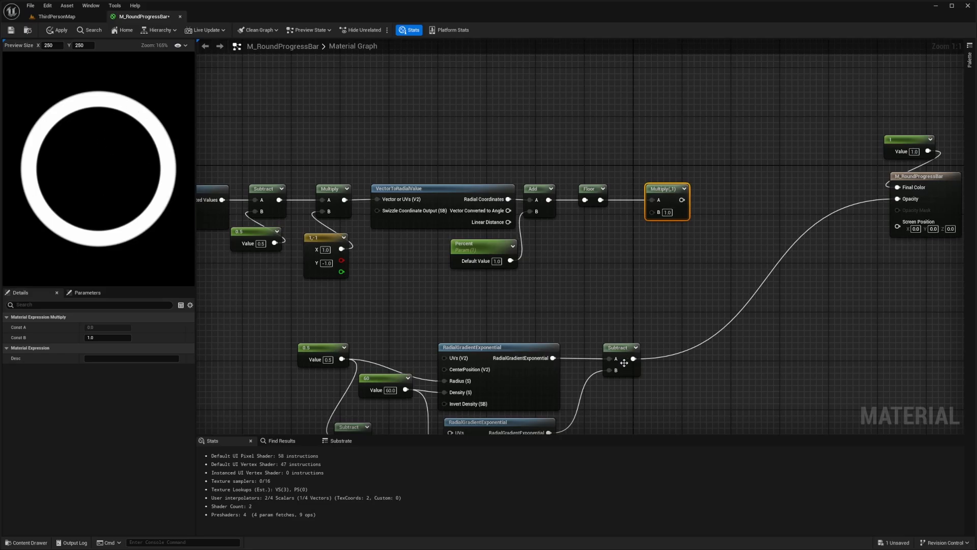
- Connect the ring's Subtract output through the final Multiply node's B input to the material's Opacity, and save the material
left_click_drag(633, 358, 654, 214)
right_click_drag(523, 201, 609, 200)
left_click_drag(693, 142, 301, 251)
right_click_drag(581, 142, 314, 143)
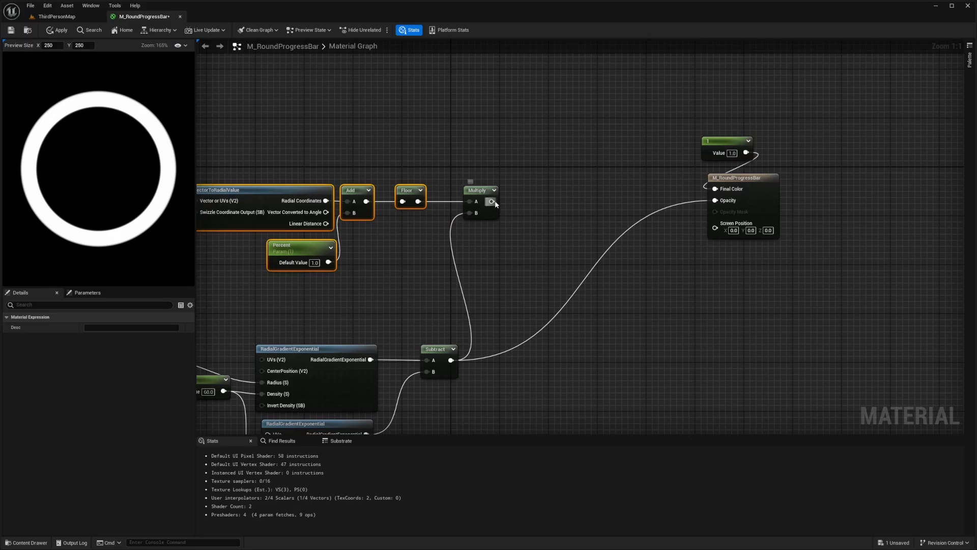
left_click_drag(492, 201, 715, 200)
left_click(442, 88)
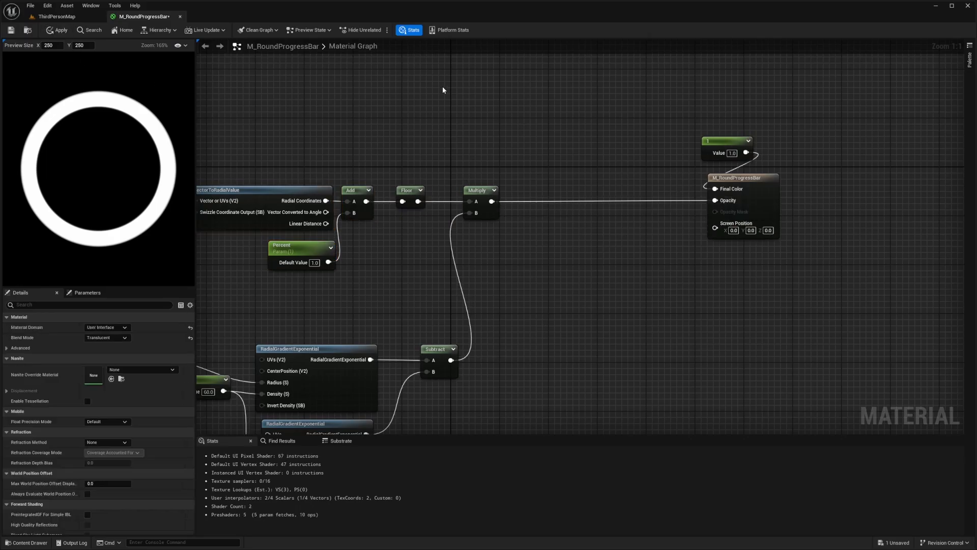
key("ctrl+s")
- Review the node chain from TexCoord to Floor that feeds the final Multiply node
right_click_drag(410, 169, 600, 184)
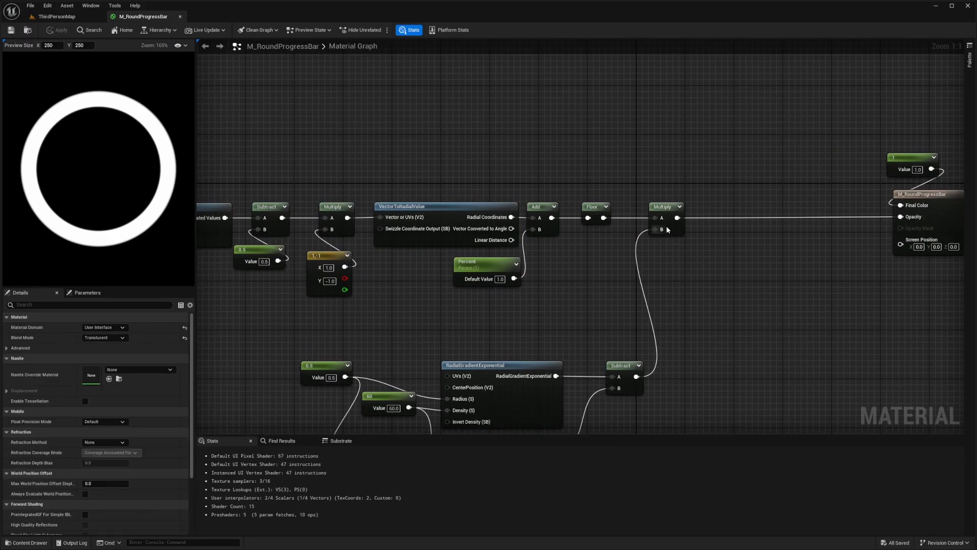
right_click_drag(536, 184, 643, 176)
left_click_drag(711, 146, 271, 248)
right_click_drag(480, 185, 381, 187)
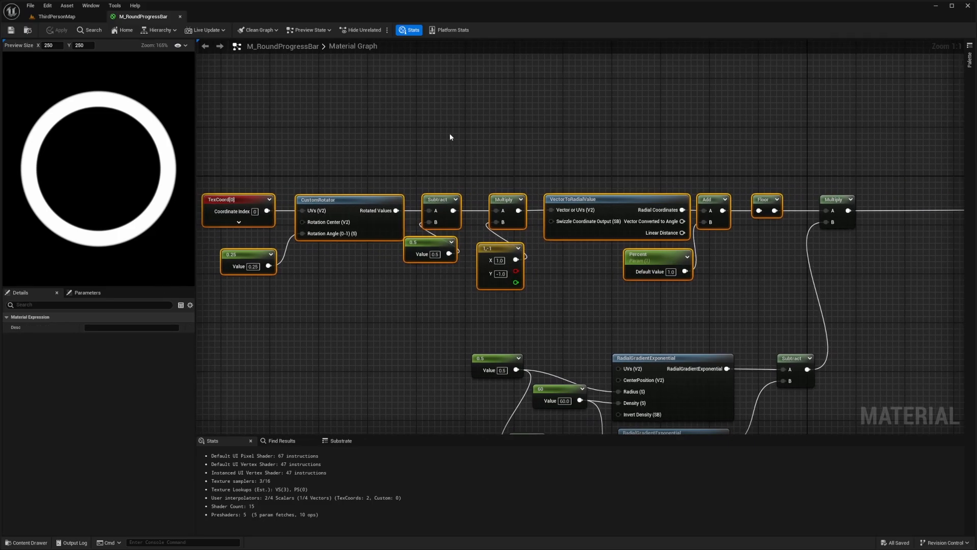
left_click(526, 138)
right_click_drag(715, 251, 571, 249)
- Test the Percent parameter in the preview with default values 0.5, 0.8 and finally 0.2
left_click(657, 271)
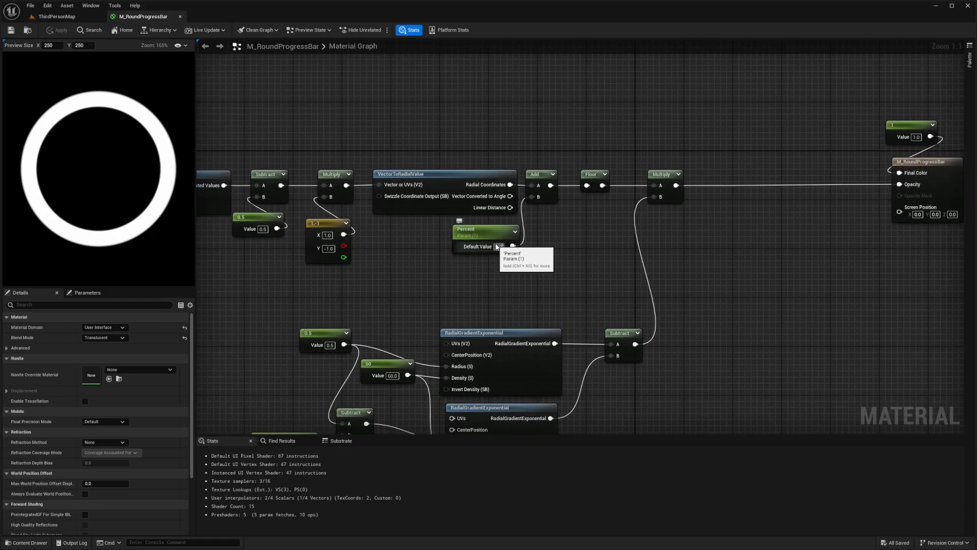
type("0.5")
key("Return")
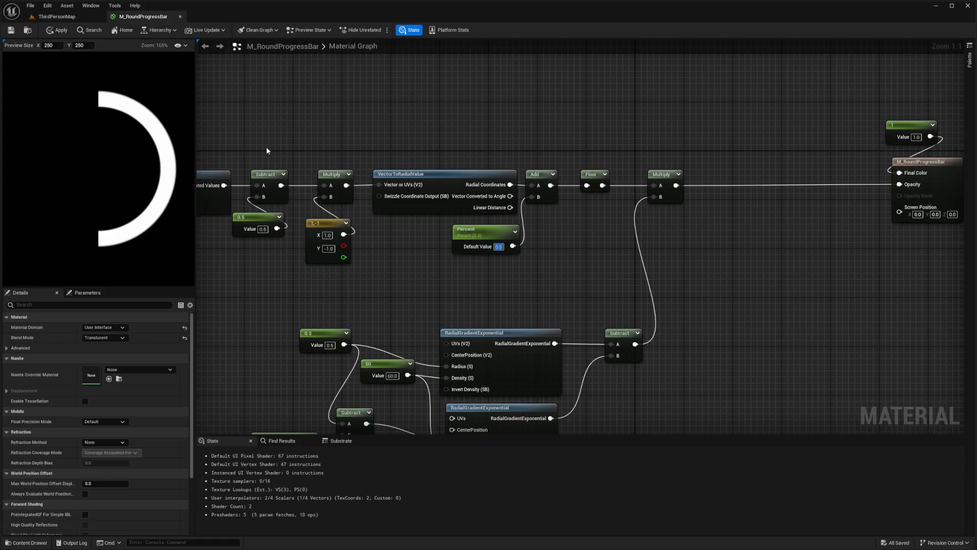
type("0.8")
key("Return")
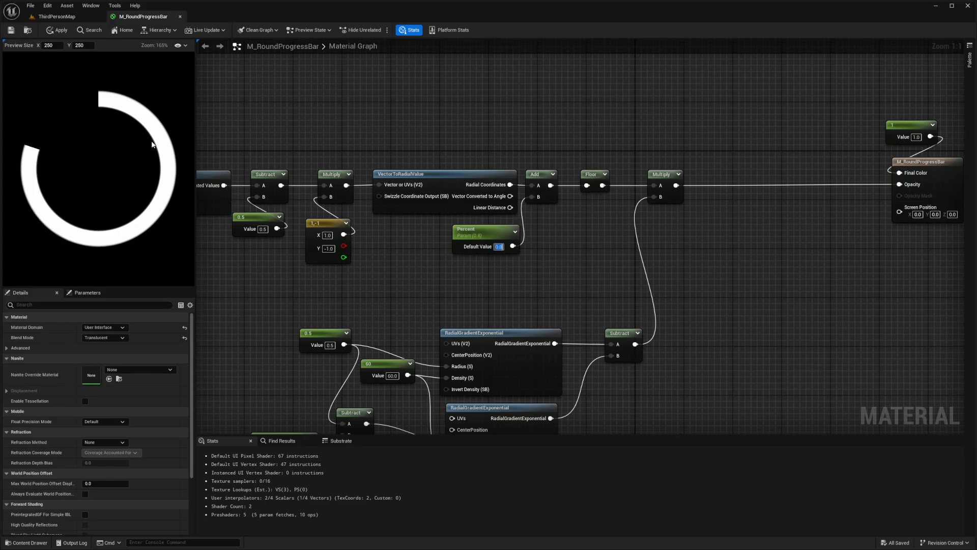
type("0.2")
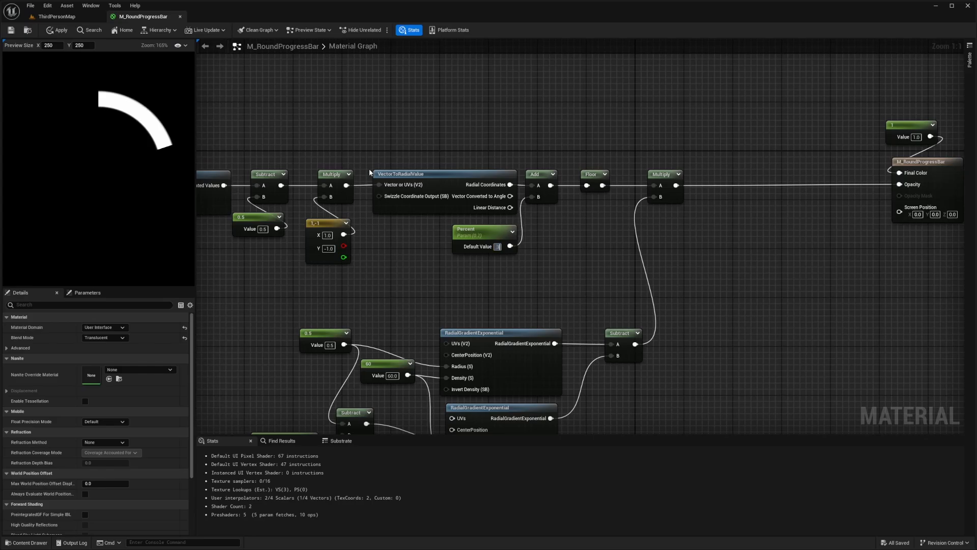
- Test the Percent parameter's default value at 0.4, 0.5 and 0.6, set it to 1, and save the material
key("Return")
type(".4")
key("Return")
type(".5")
key("Return")
type(".6")
key("Return")
type("1")
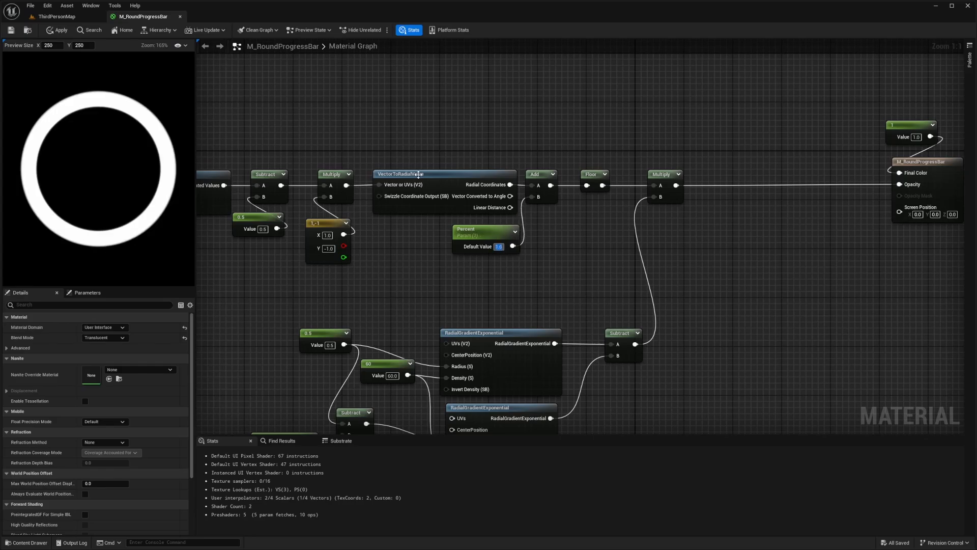
key("ctrl+s")
- Create a material instance of M_RoundProgressBar from the level editor's Content folder and open the instance
left_click(57, 17)
right_click(373, 398)
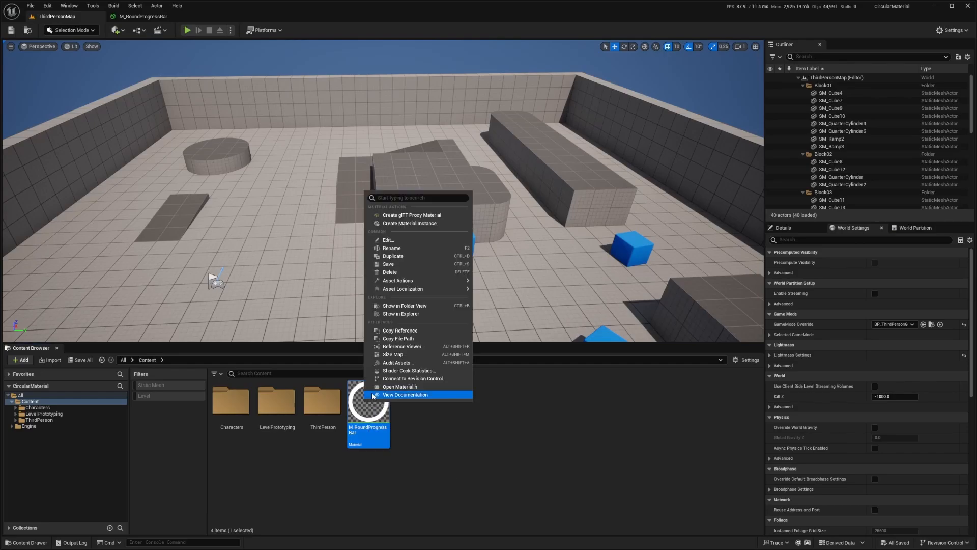
left_click(411, 224)
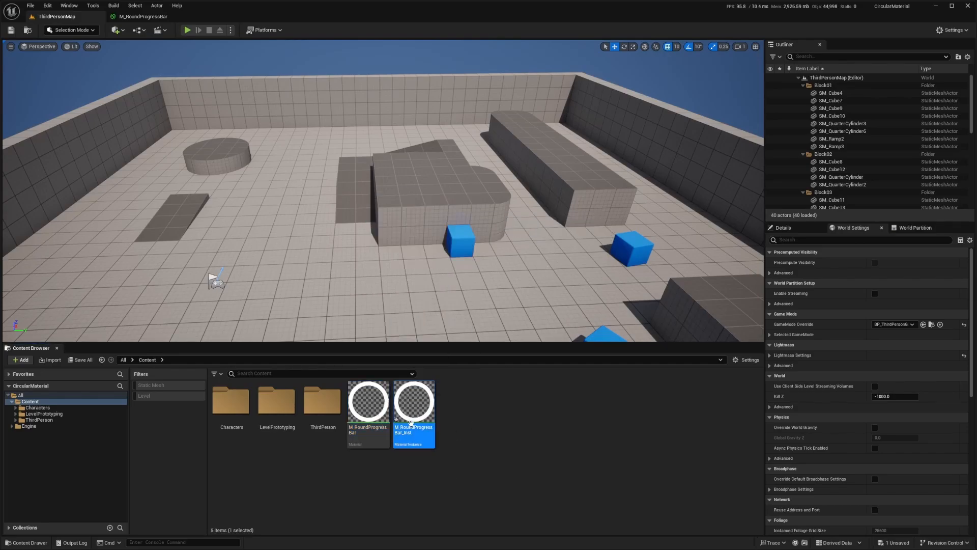
double_click(411, 421)
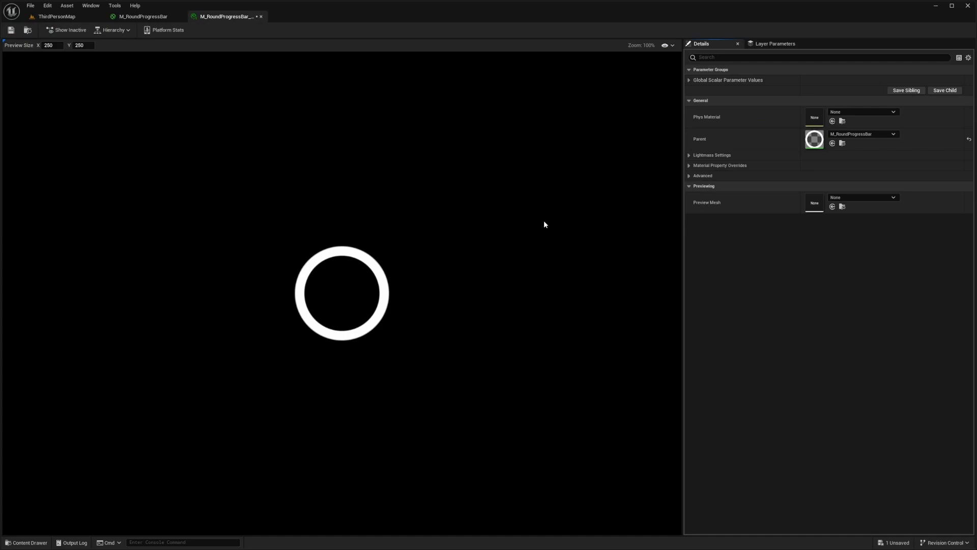
- Enable the Percent override among the instance's global scalar parameters, save the instance, and return to the M_RoundProgressBar graph
left_click(692, 80)
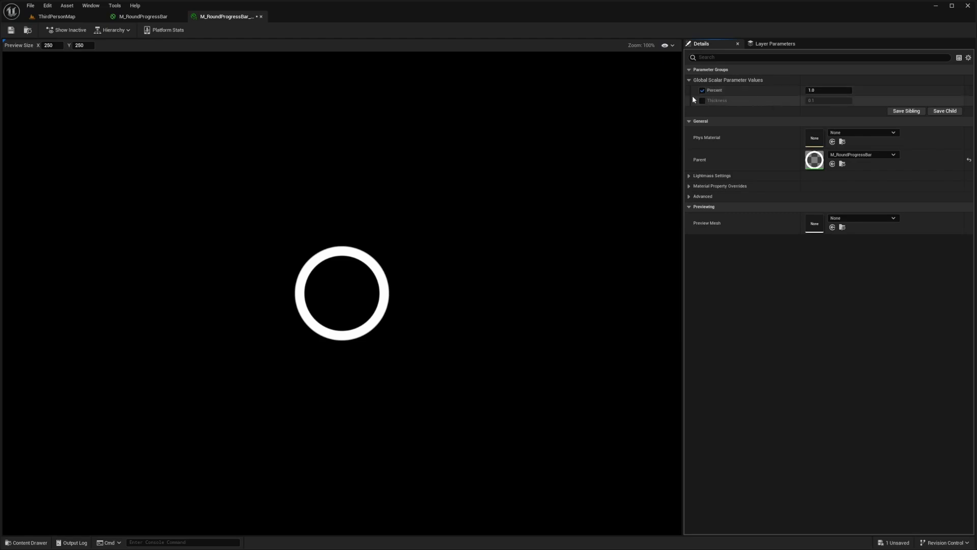
left_click(702, 90)
key("ctrl+s")
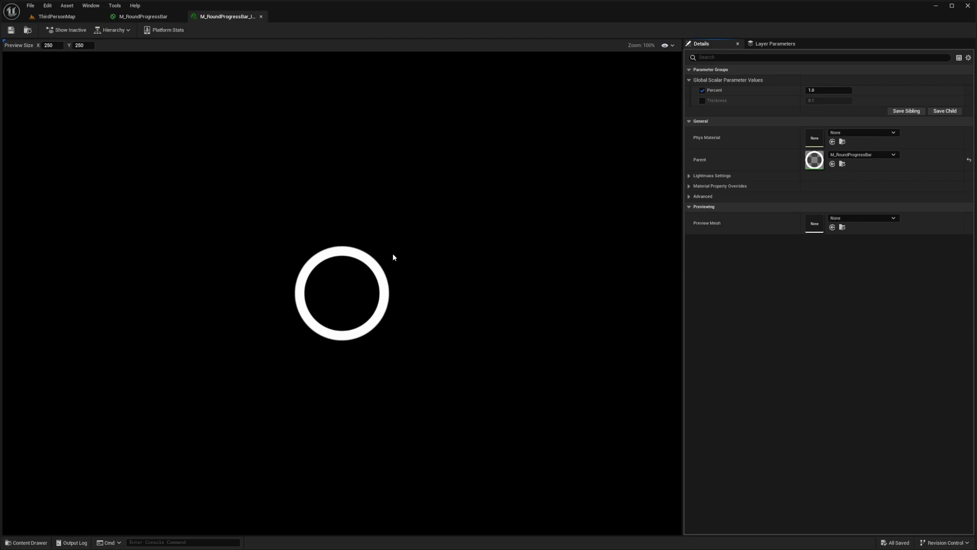
left_click(145, 19)
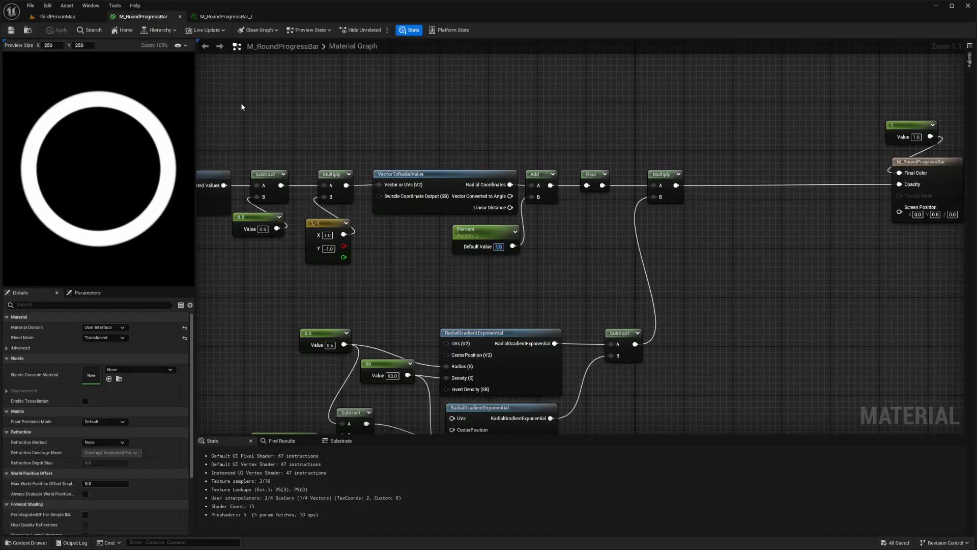